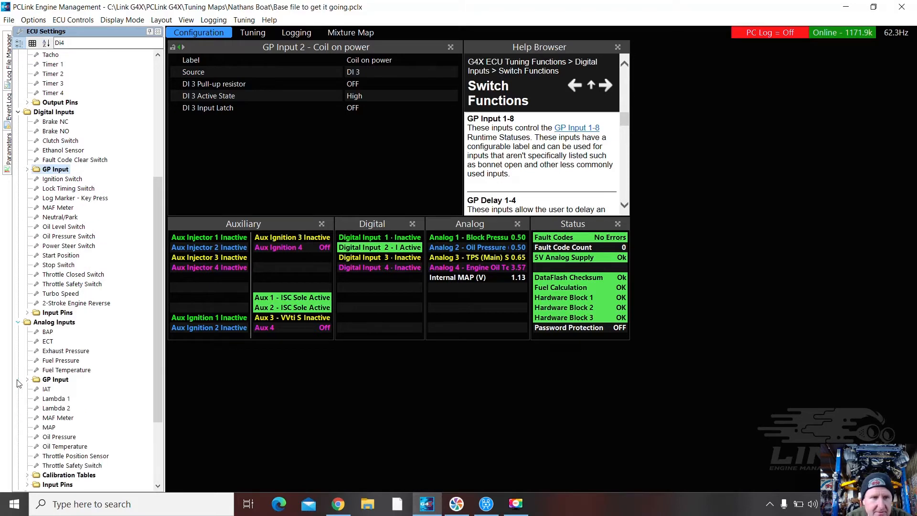
- Examine the BAP, ECT and IAT settings among the analog inputs, including their sources and sensor calibrations
scroll(154, 285, "down", 2)
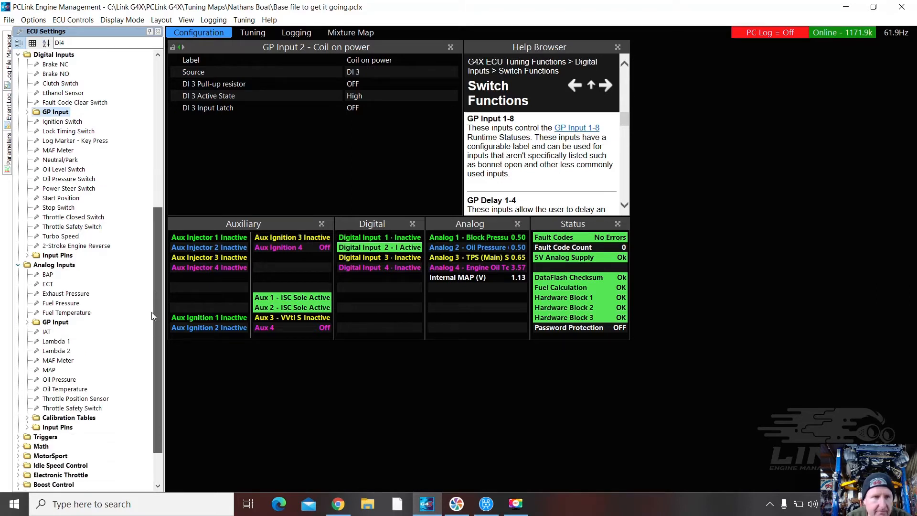
left_click(49, 277)
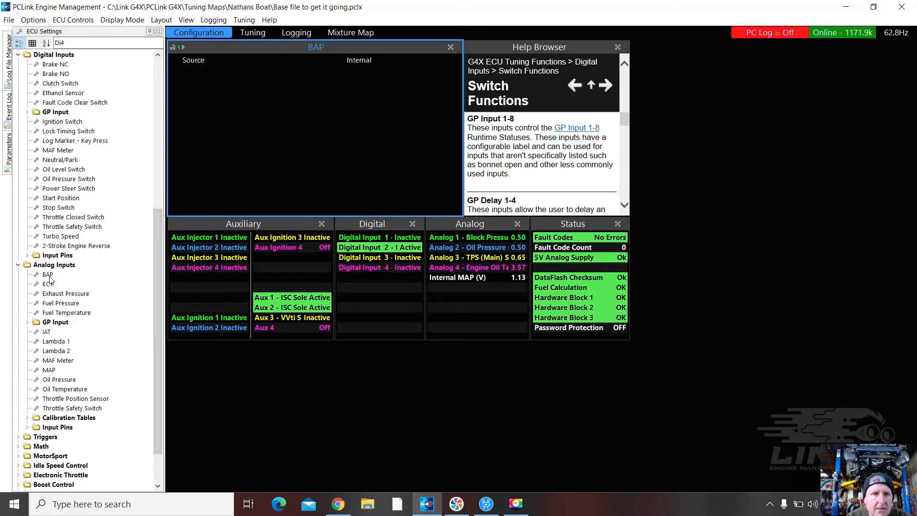
left_click(50, 285)
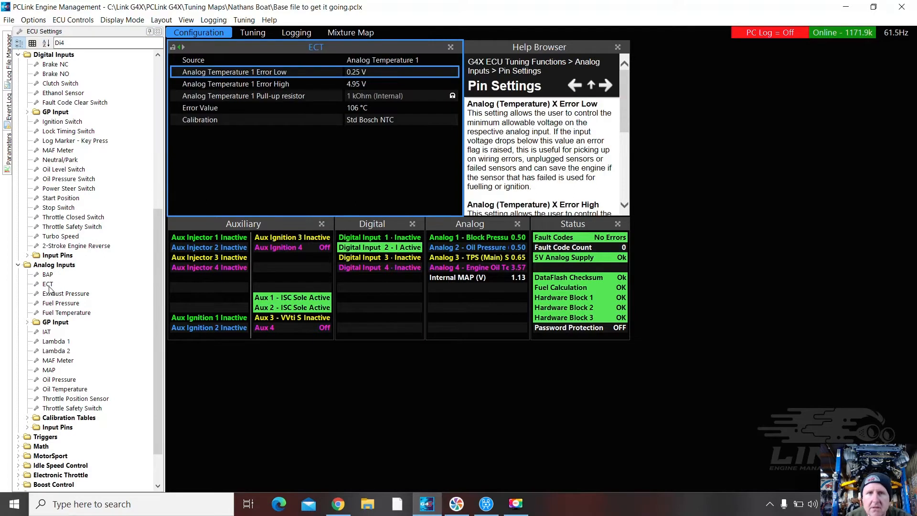
left_click(47, 332)
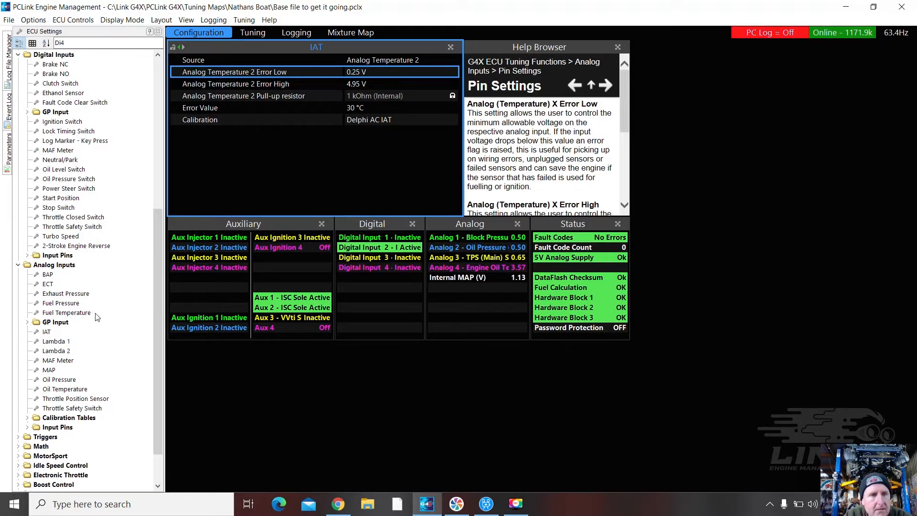
- Assign the CE Light auxiliary output to Aux Ignition #4
left_click_drag(155, 322, 162, 159)
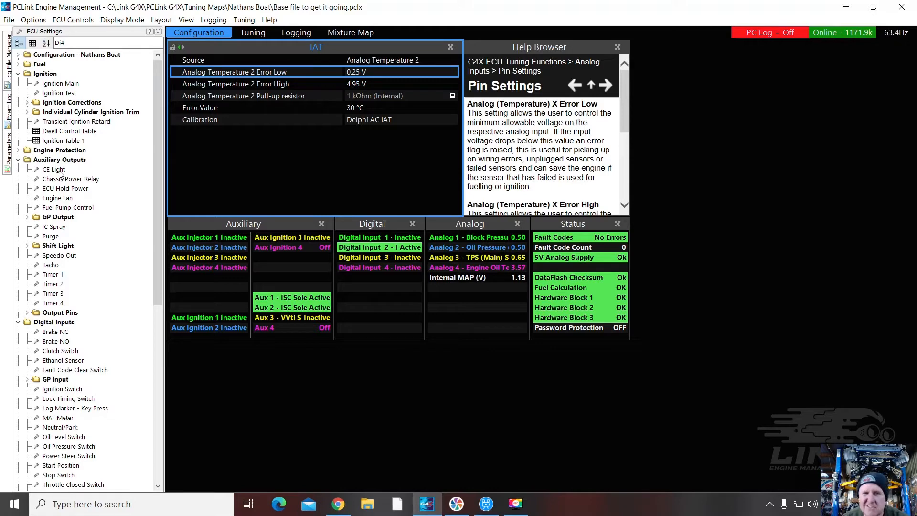
left_click(58, 170)
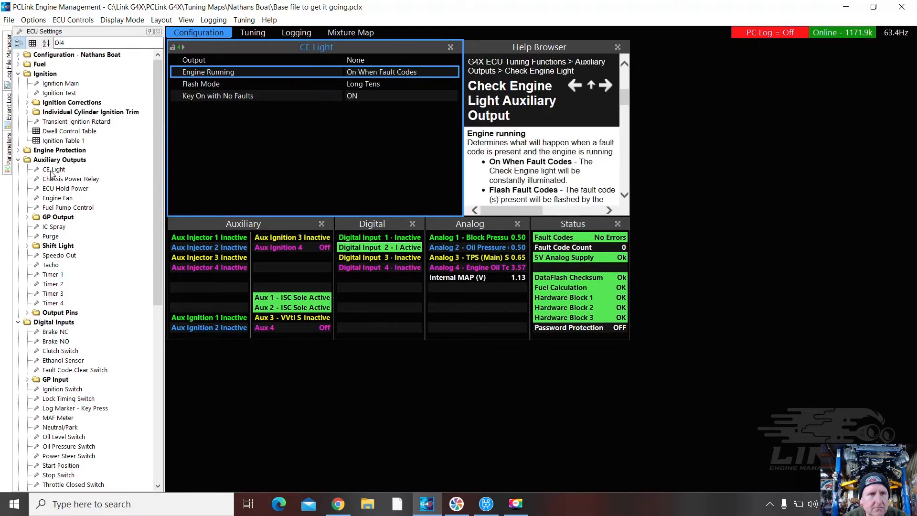
double_click(363, 60)
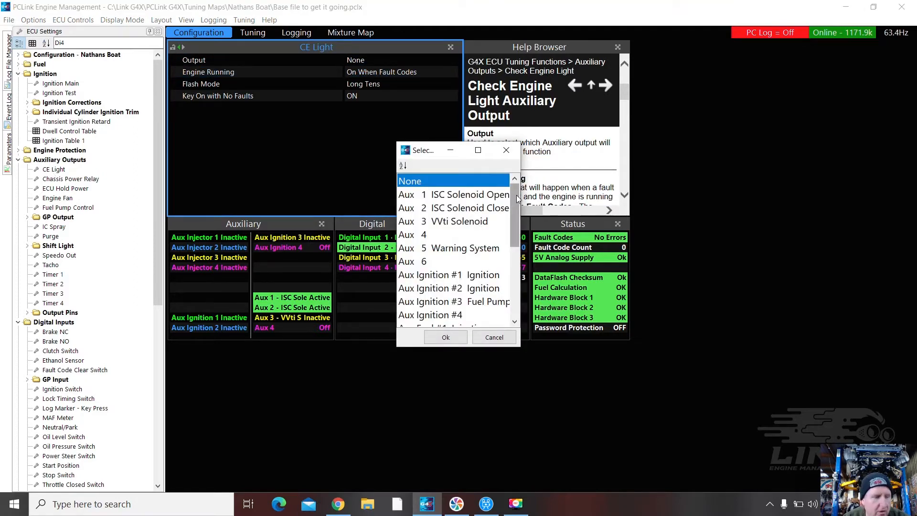
scroll(517, 195, "down", 1)
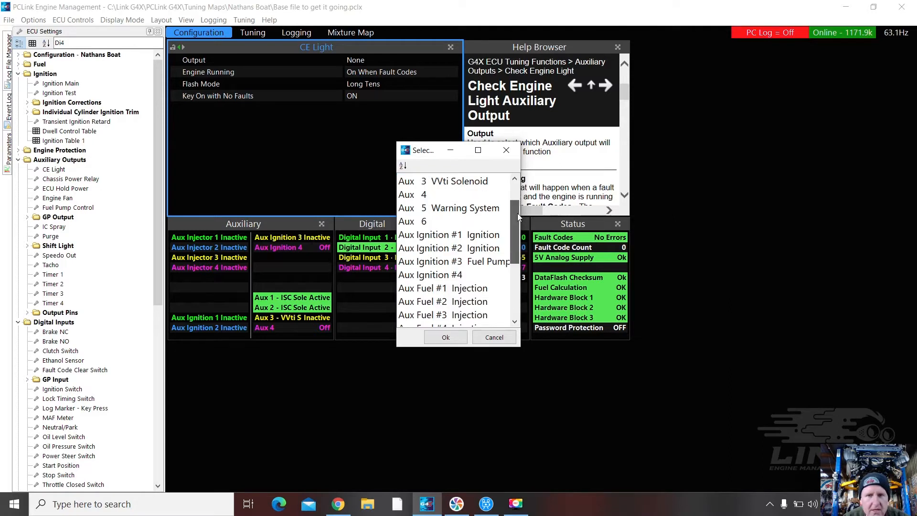
left_click(452, 279)
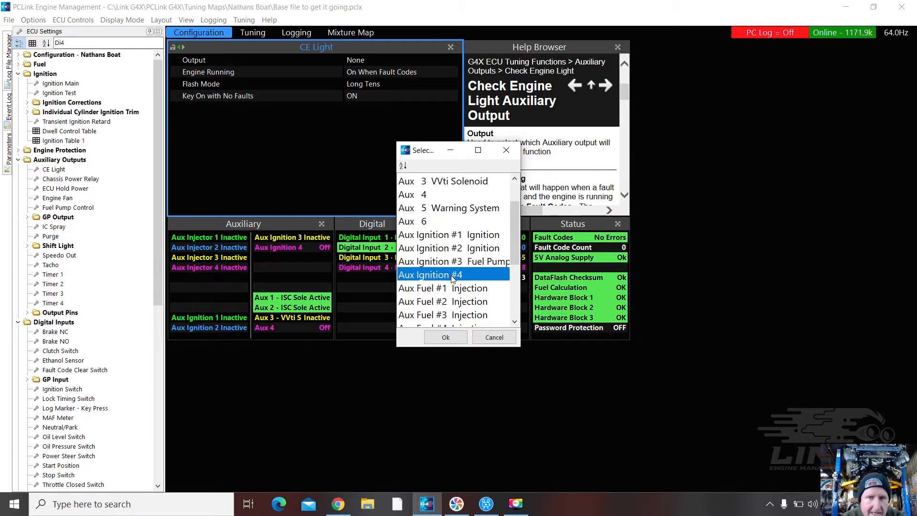
left_click(443, 338)
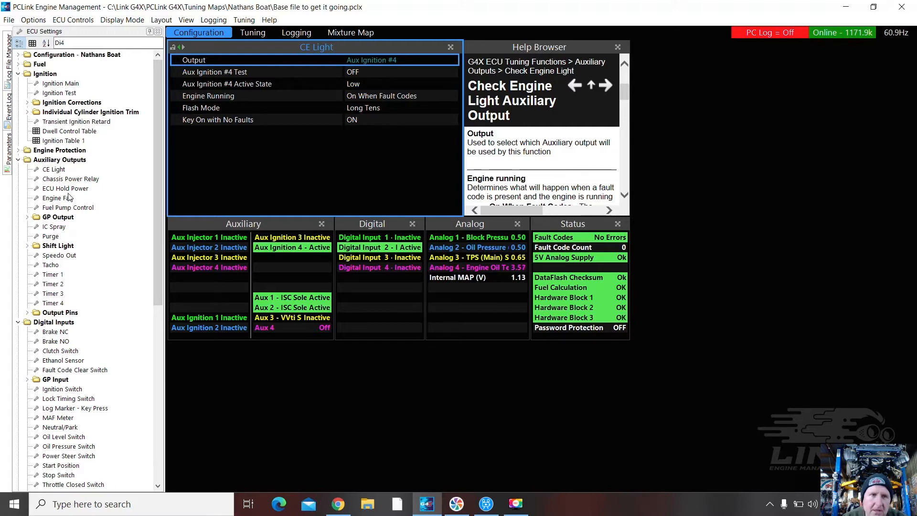
- Set the Prime Time in Fuel Pump Control to 3 seconds
left_click(66, 211)
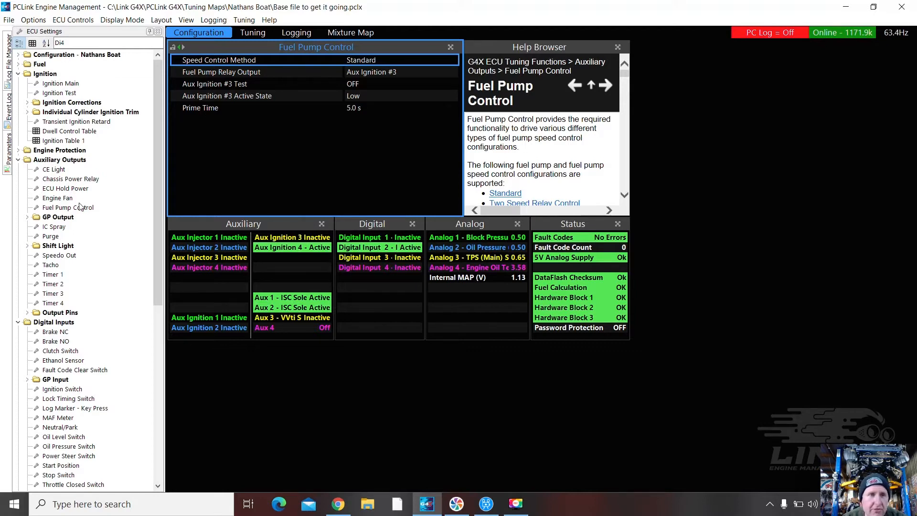
left_click(65, 209)
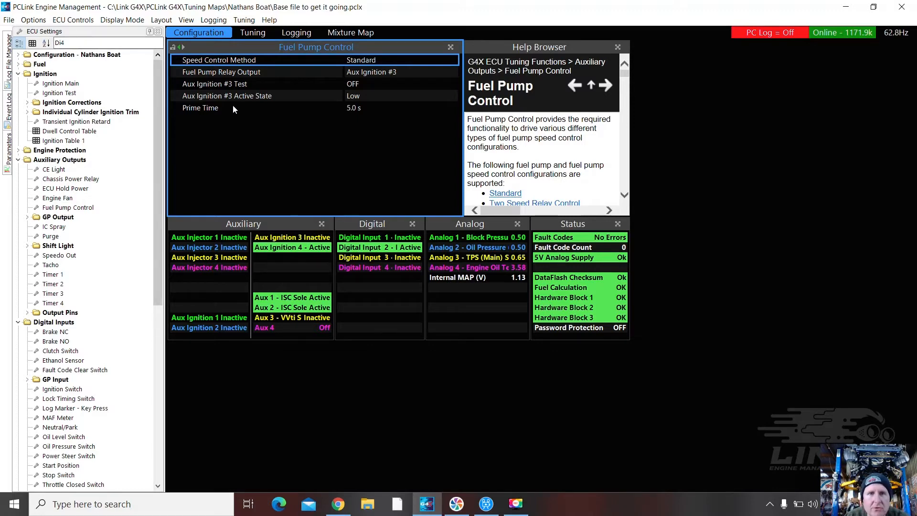
left_click(355, 85)
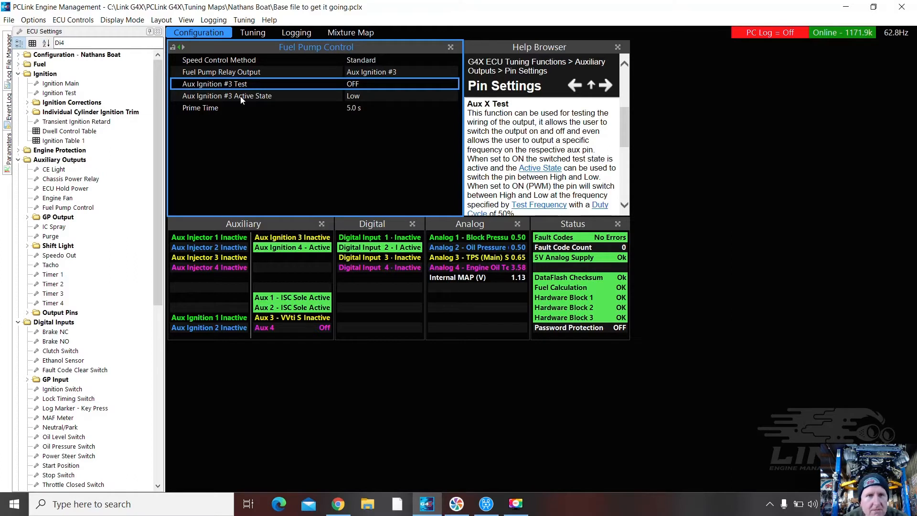
left_click(356, 110)
type("3")
key("Return")
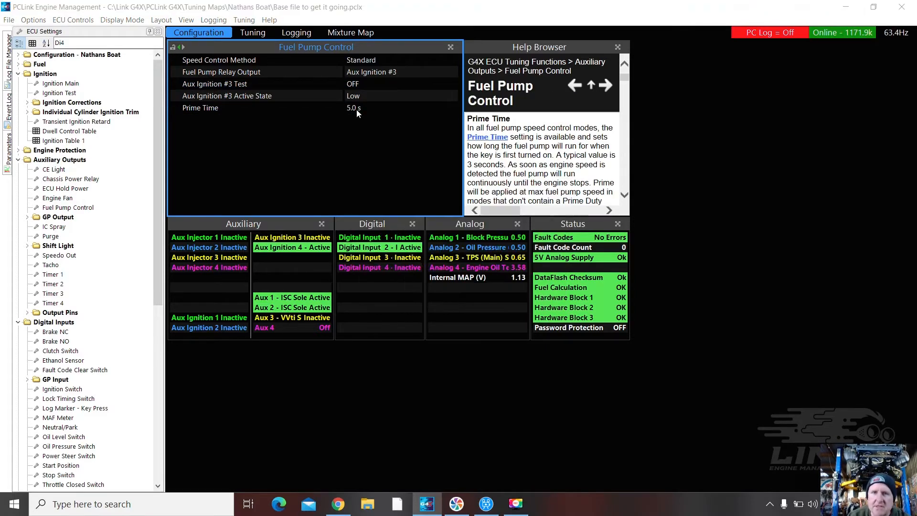
- Test the fuel pump relay output by switching Aux Ignition #3 Test to ON and back to OFF
double_click(356, 85)
left_click(418, 196)
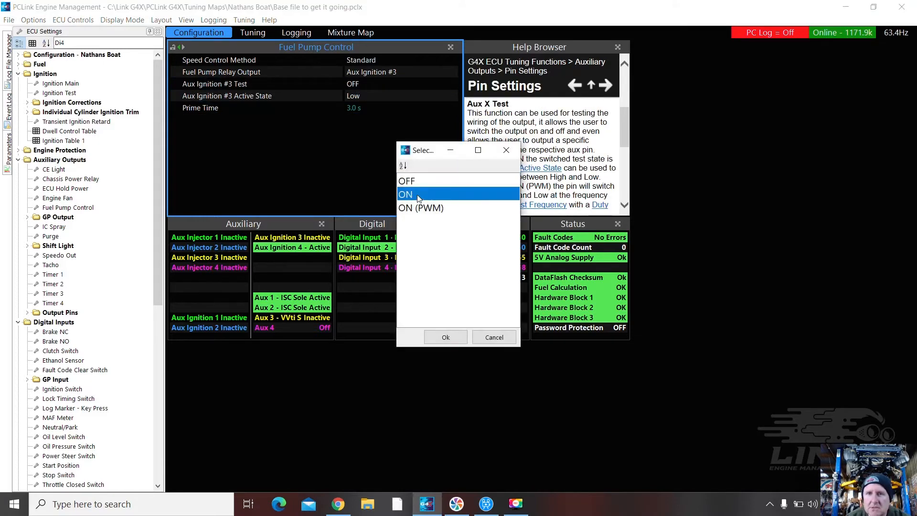
left_click(434, 333)
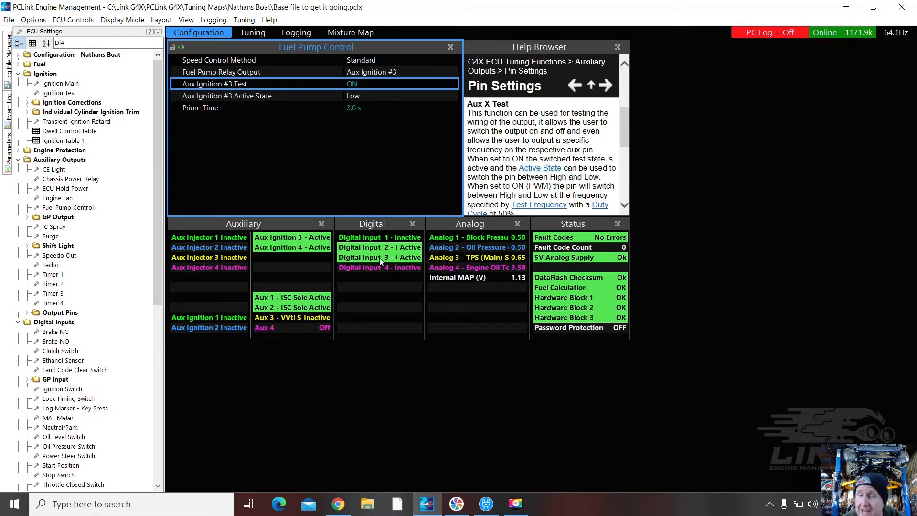
double_click(354, 85)
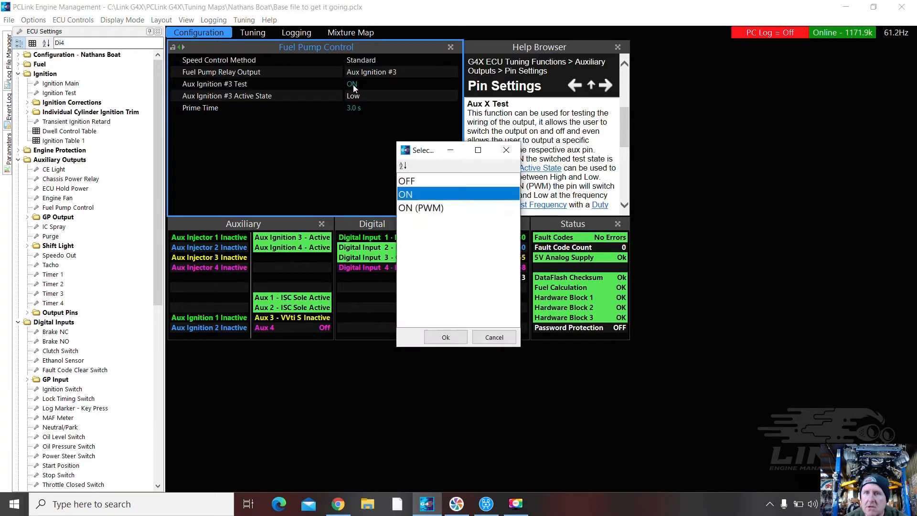
left_click(417, 185)
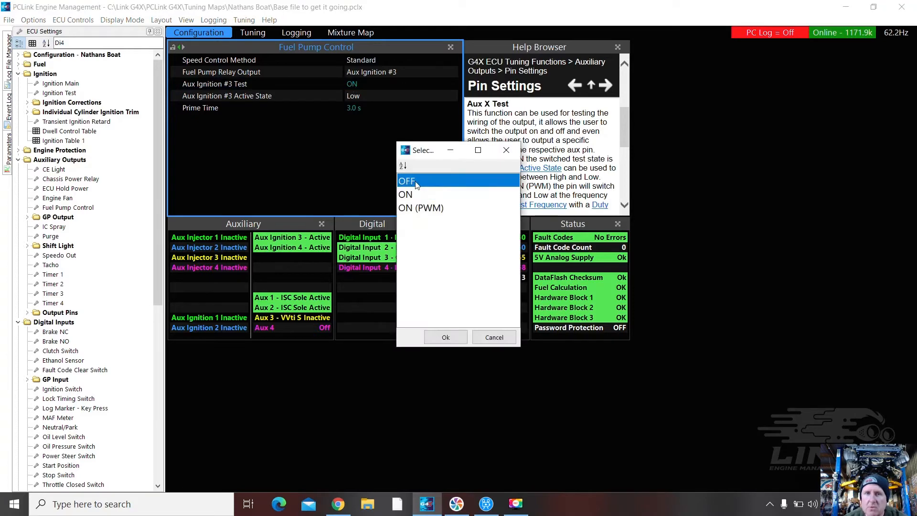
left_click(438, 335)
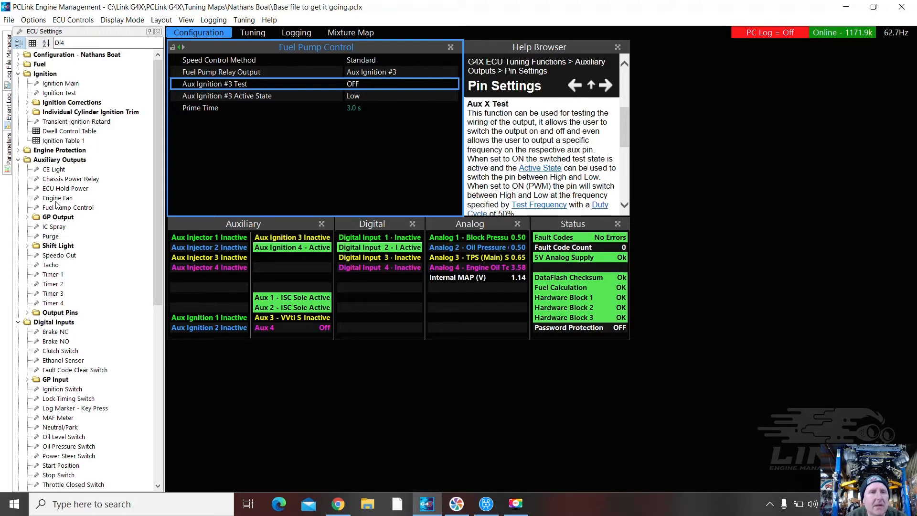
- Examine the Engine Fan settings, checking the output choices for fans 1 and 2 and the fan 1 on-with-AC option
left_click(57, 197)
left_click(356, 89)
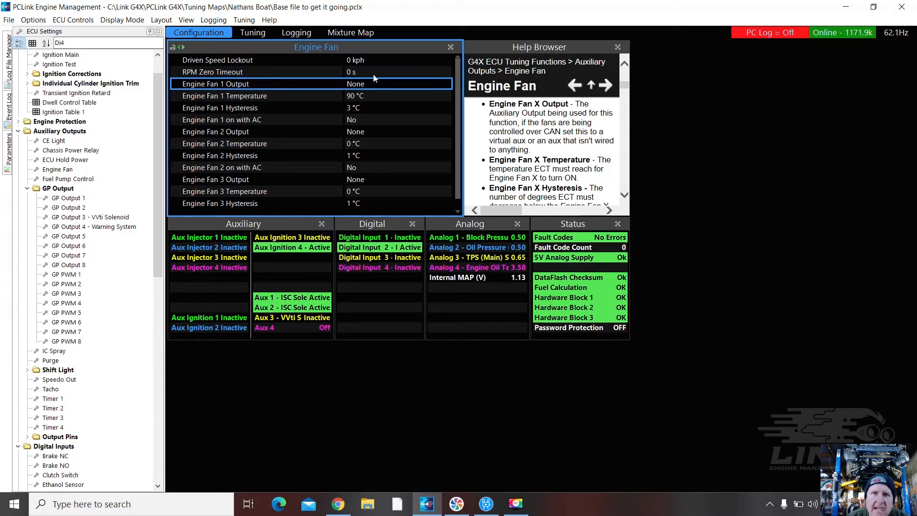
double_click(356, 87)
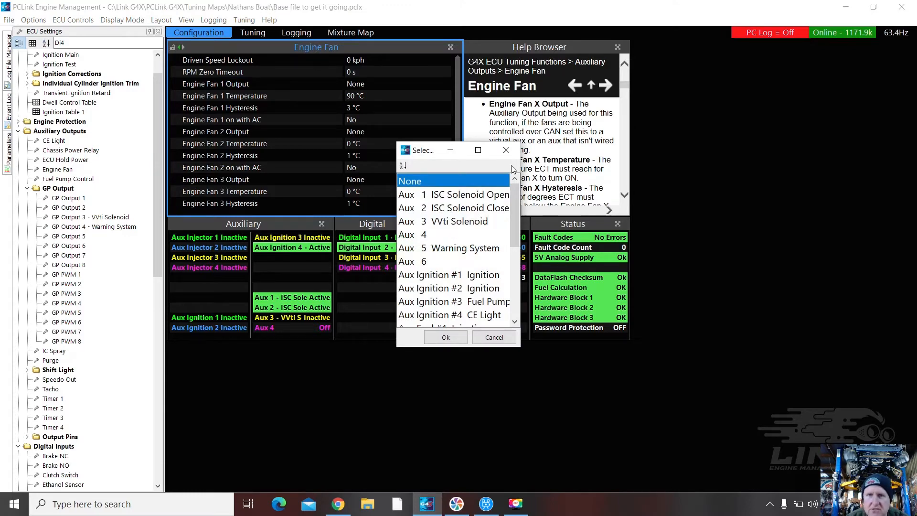
left_click(506, 150)
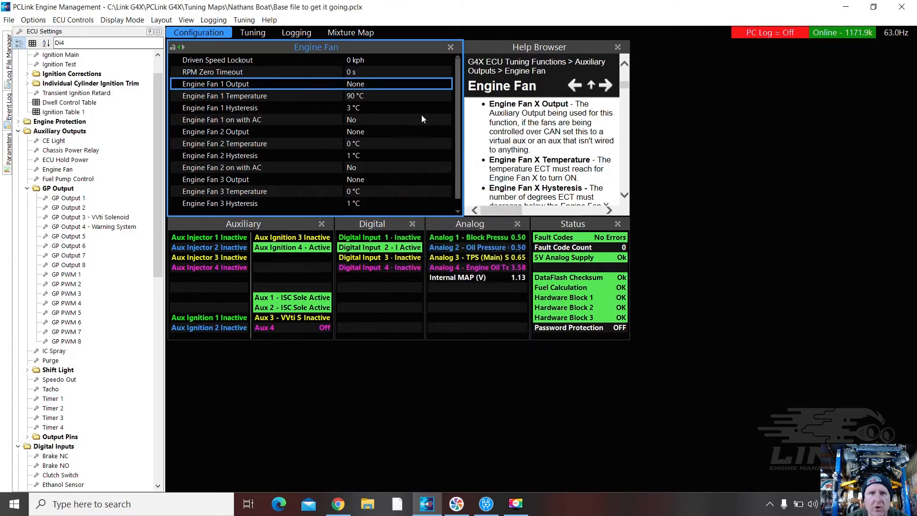
double_click(359, 120)
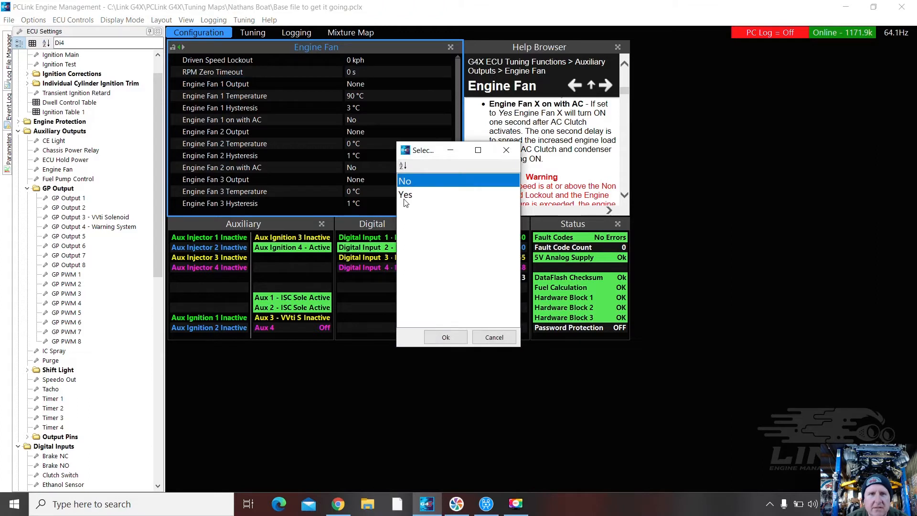
left_click(505, 150)
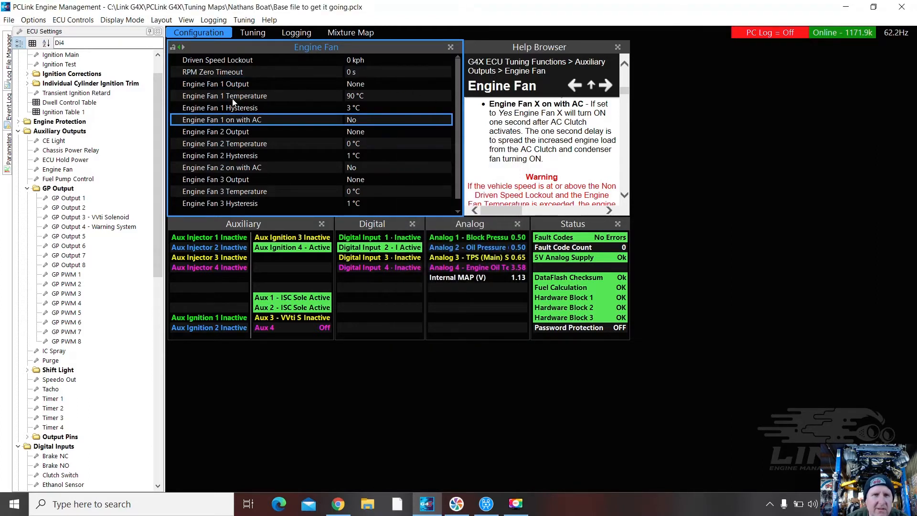
double_click(356, 134)
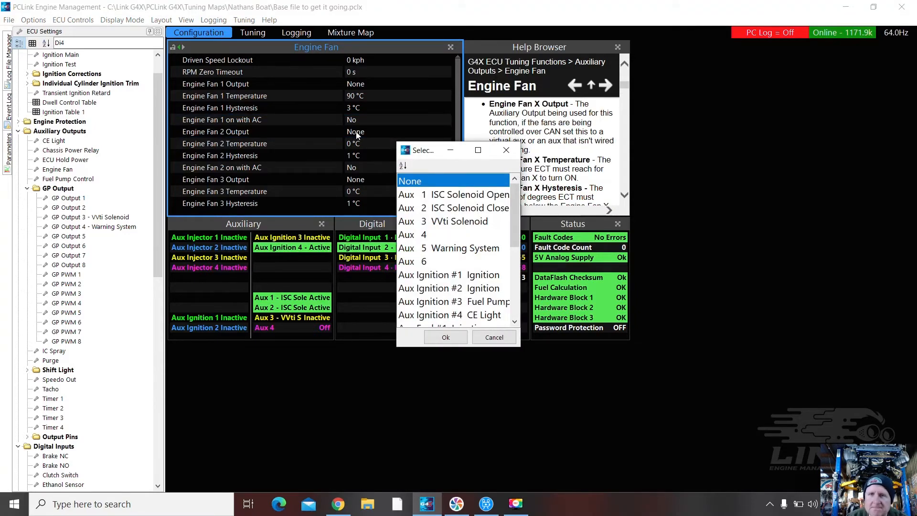
left_click(457, 339)
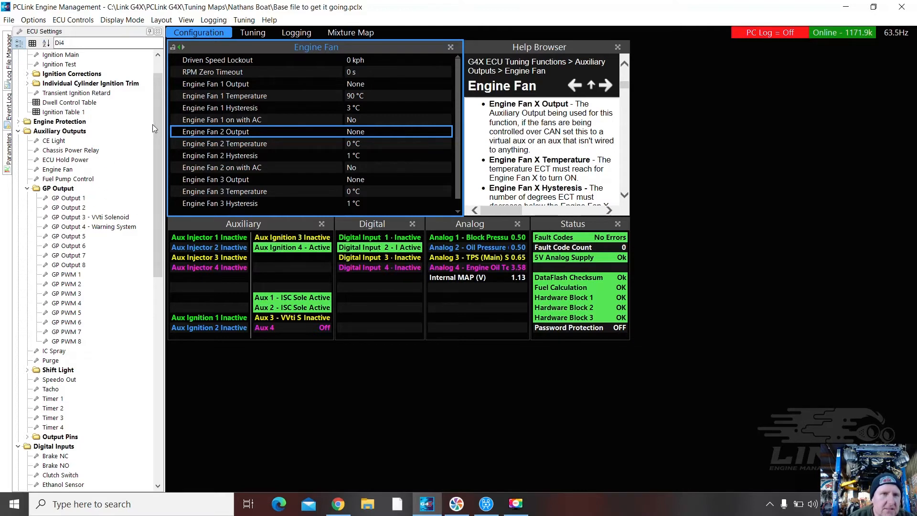
- Find the VVti Solenoid on output pin Aux 3 and set the output of its GP Output 3 function to None
left_click_drag(158, 115, 157, 118)
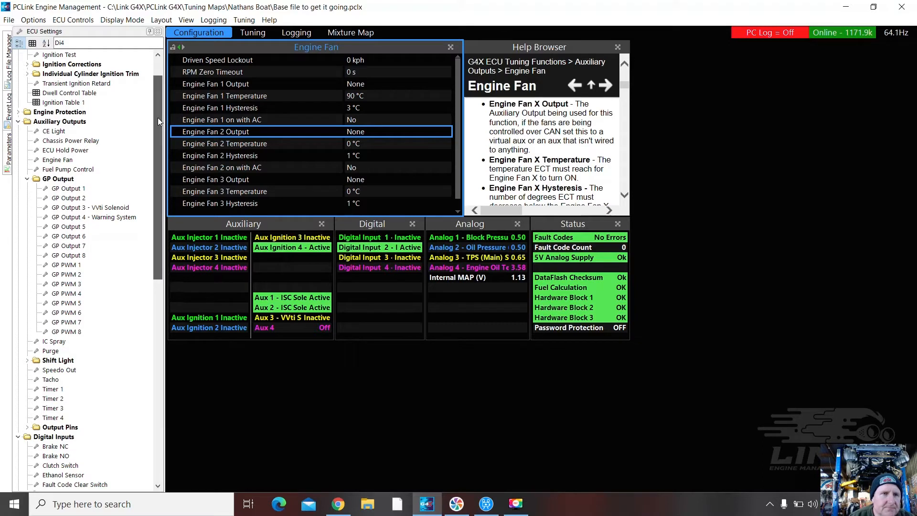
left_click_drag(158, 117, 160, 187)
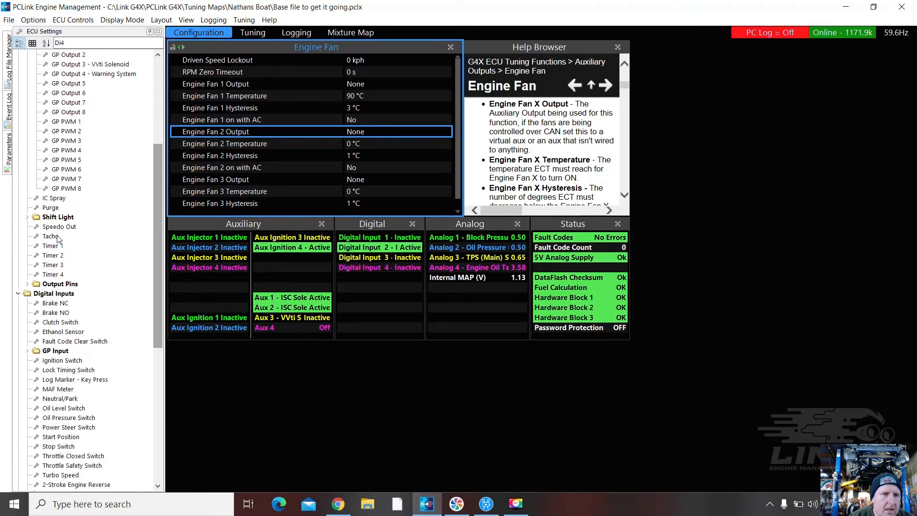
left_click(27, 284)
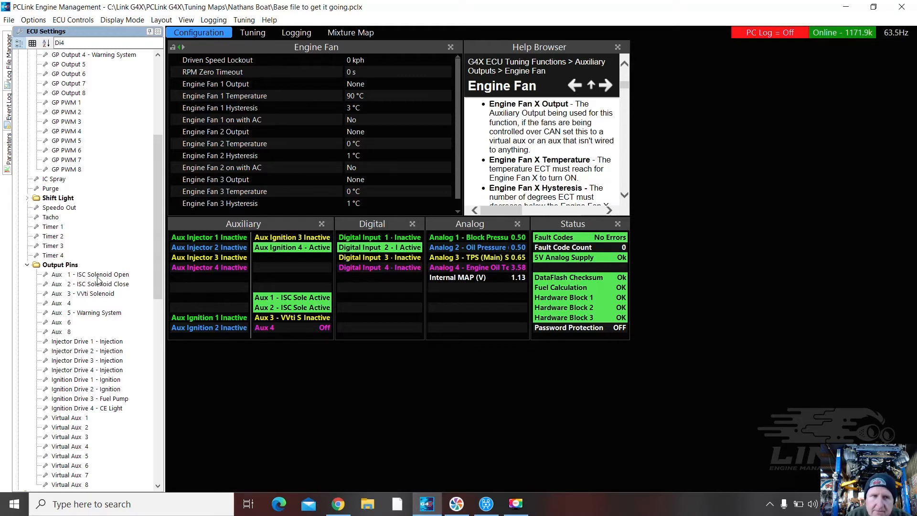
left_click(79, 294)
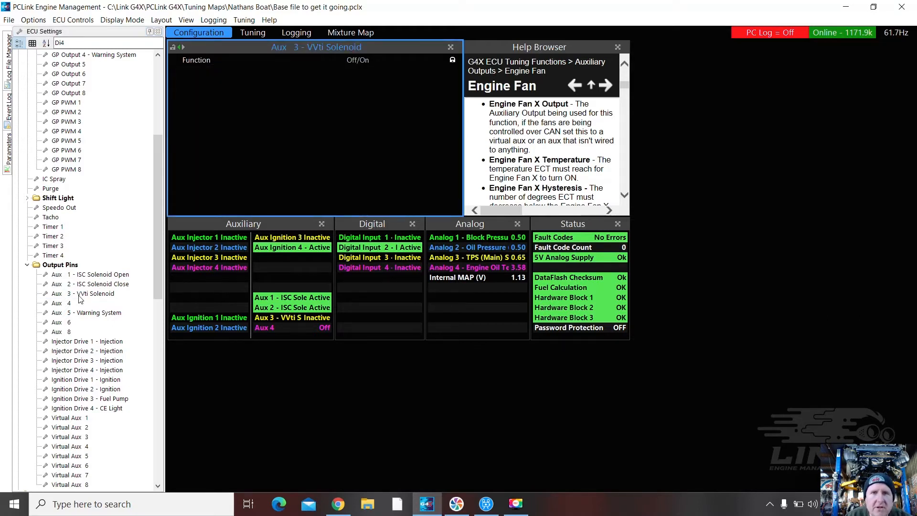
left_click(364, 60)
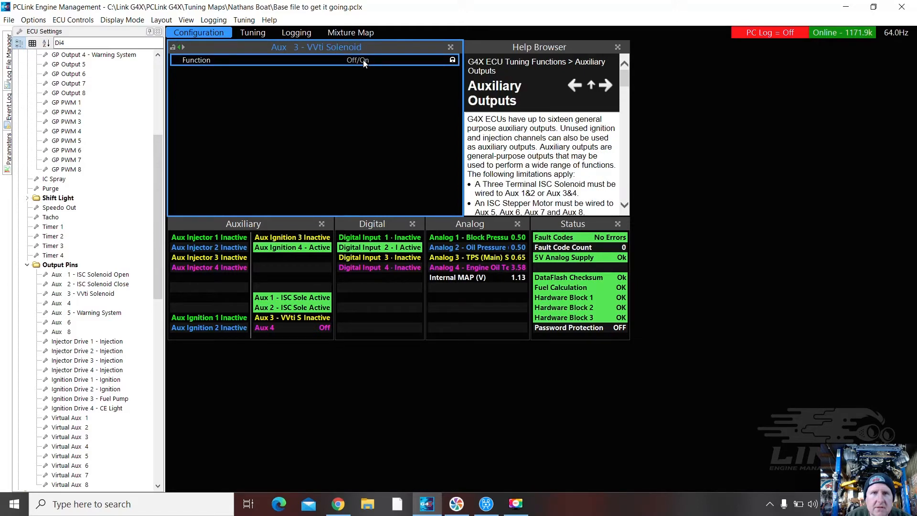
double_click(363, 60)
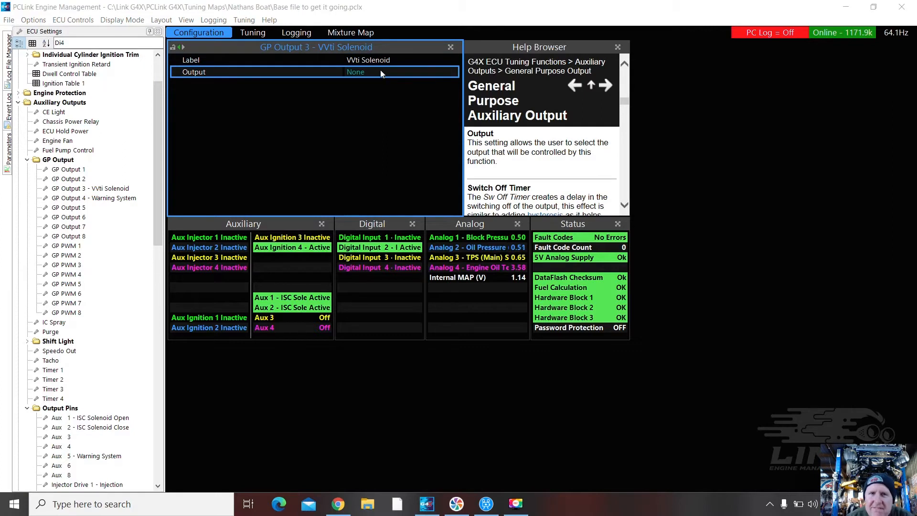
- Clear the VVti Solenoid label from GP Output 3, leaving the label blank
double_click(380, 61)
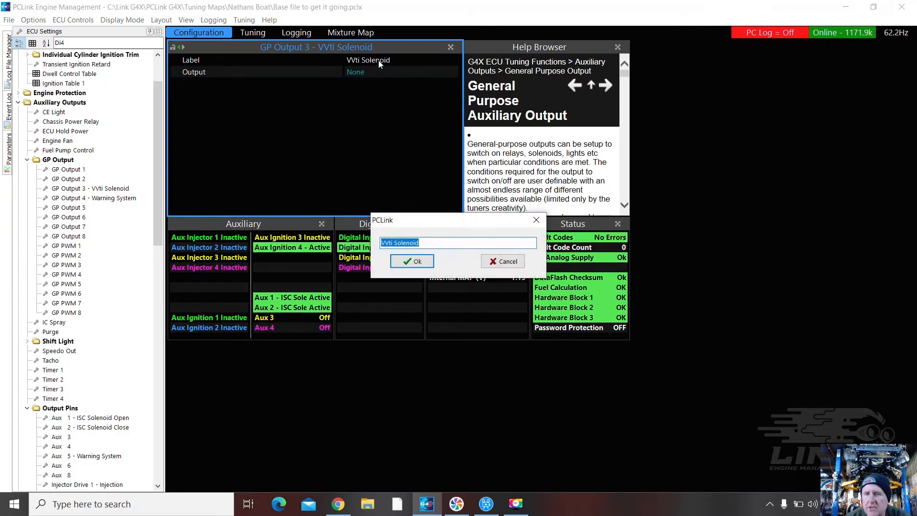
key("BackSpace")
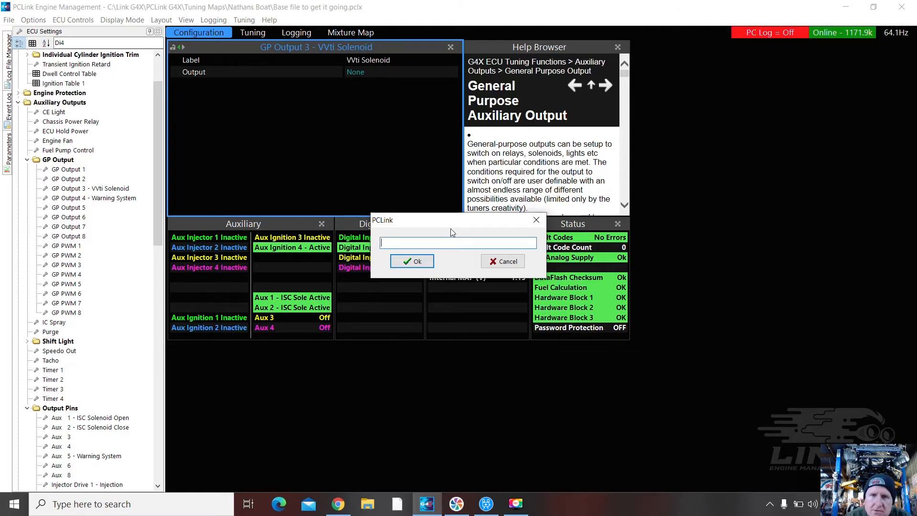
left_click(433, 261)
left_click(365, 72)
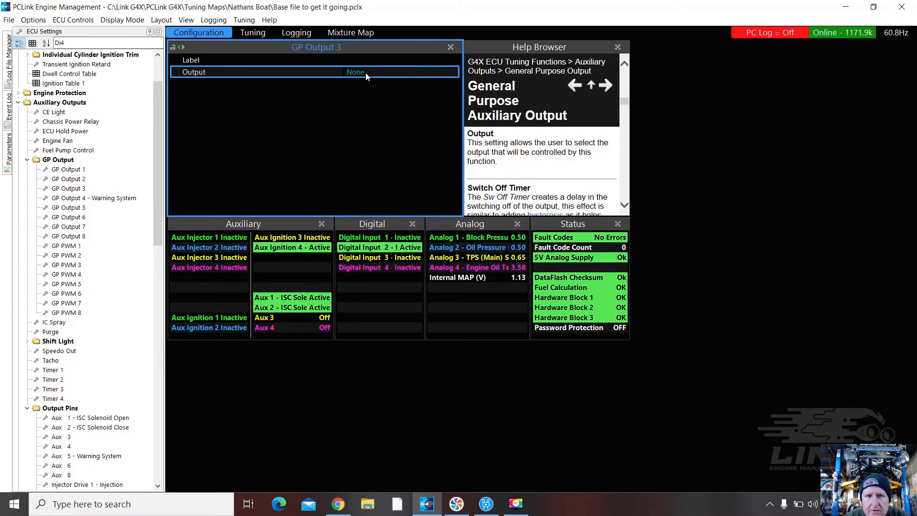
- Confirm None as the output of GP Output 3 and keep its label blank
left_click(366, 73)
left_click(445, 336)
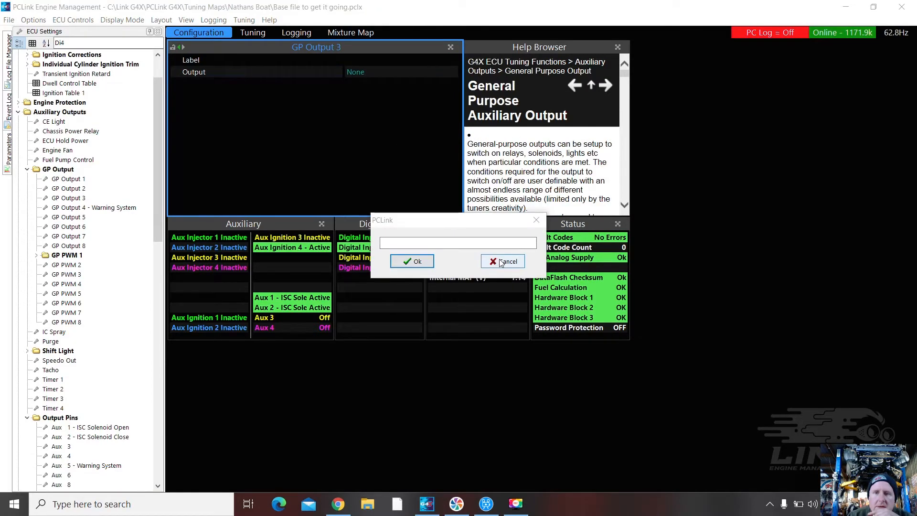
left_click(416, 261)
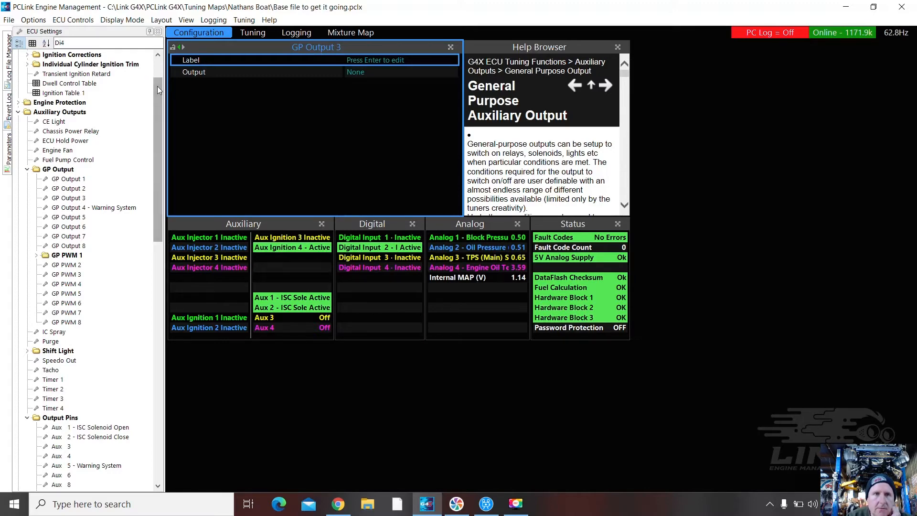
- Set the Cam Control Mode in the VVT Setup to Toyota 3SGE
left_click_drag(156, 87, 155, 373)
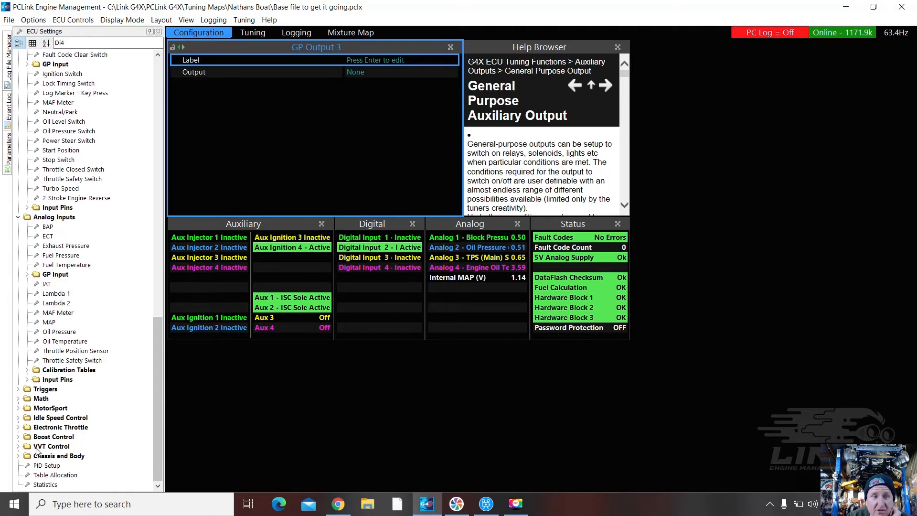
double_click(38, 448)
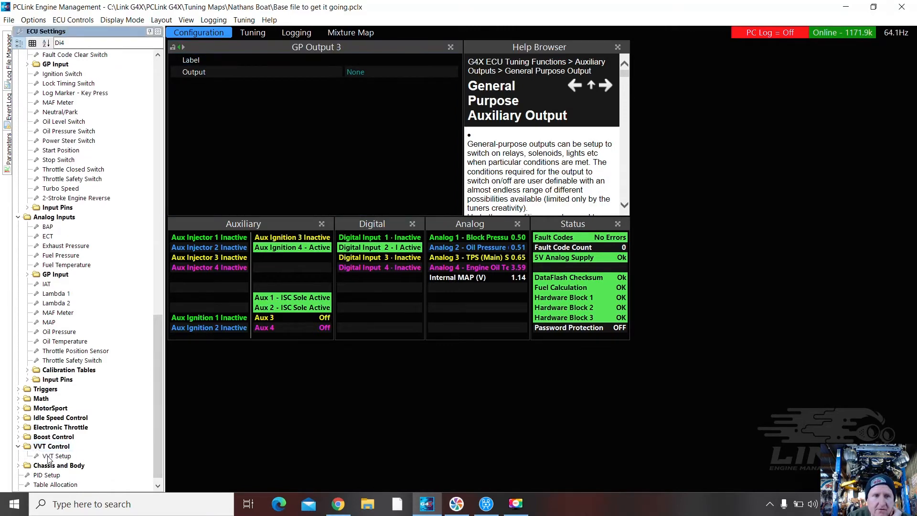
double_click(53, 455)
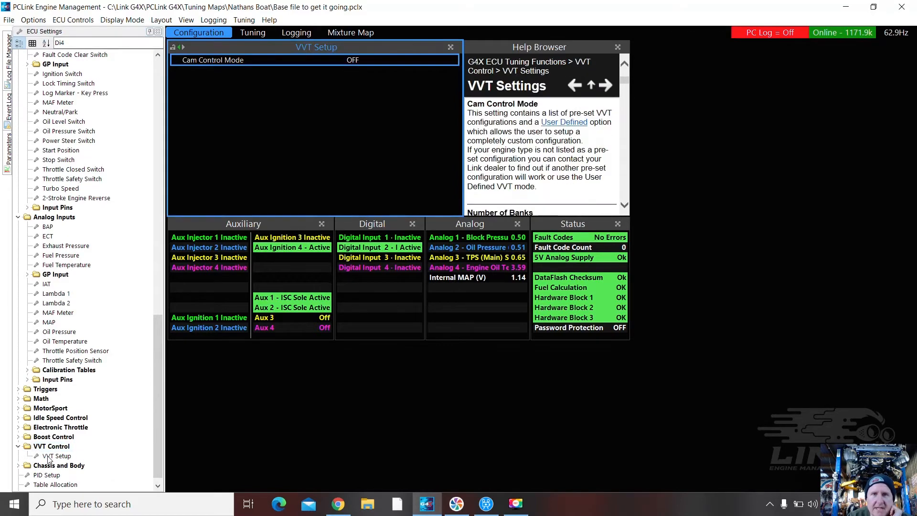
double_click(359, 60)
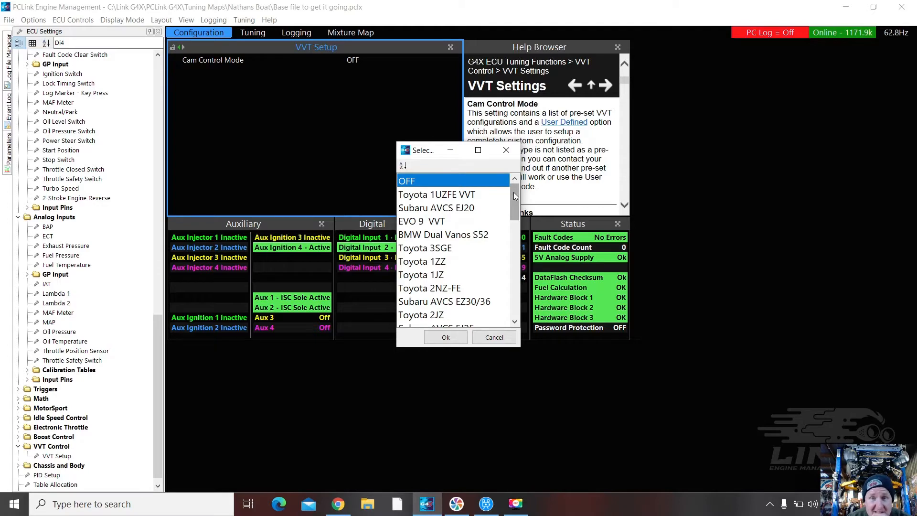
scroll(514, 192, "down", 1)
left_click(446, 234)
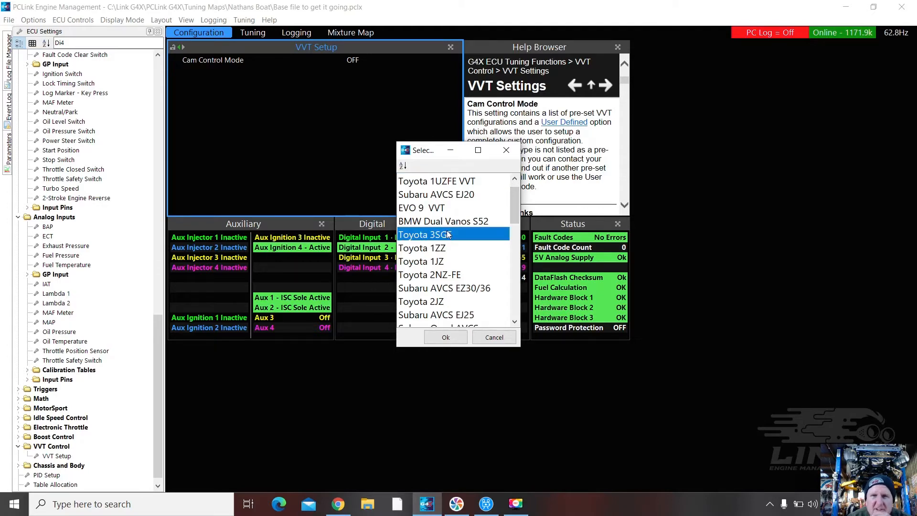
left_click(445, 337)
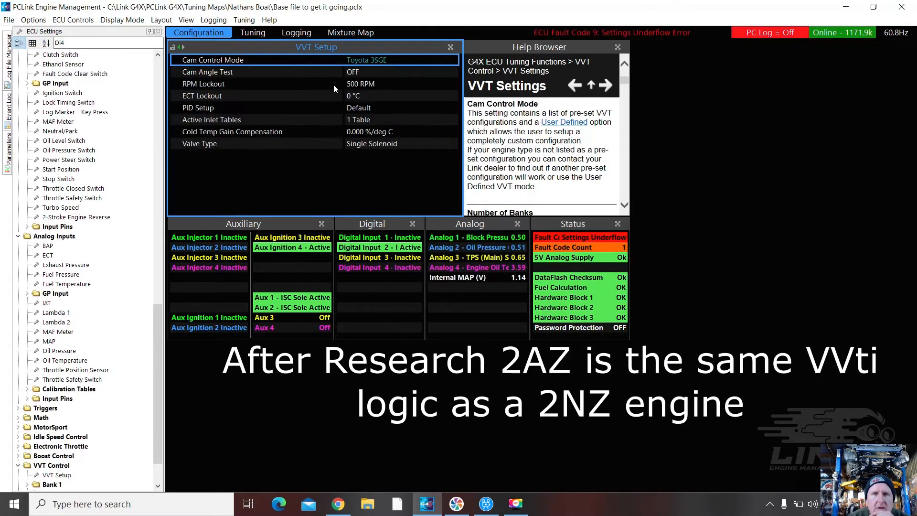
- Clear the VVT Exhaust Target and VVT Inlet Target tables to zero with default axis values
key("Return")
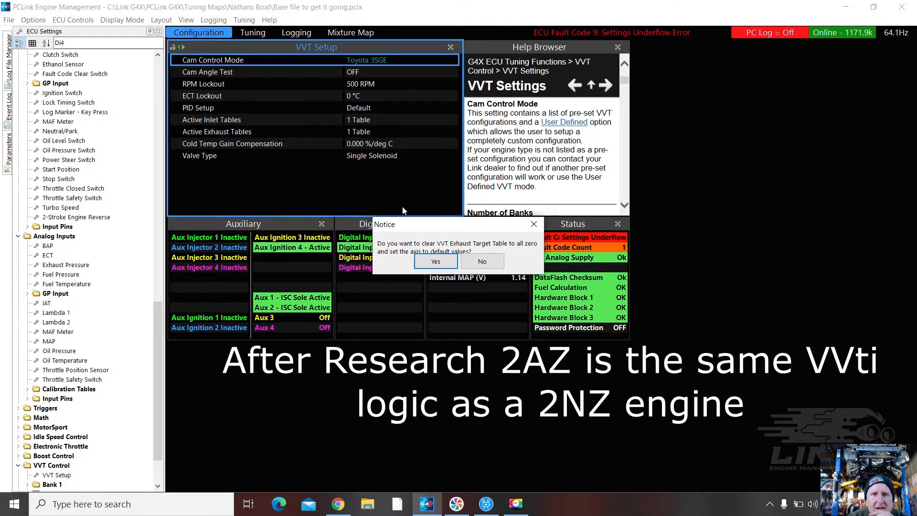
left_click(441, 264)
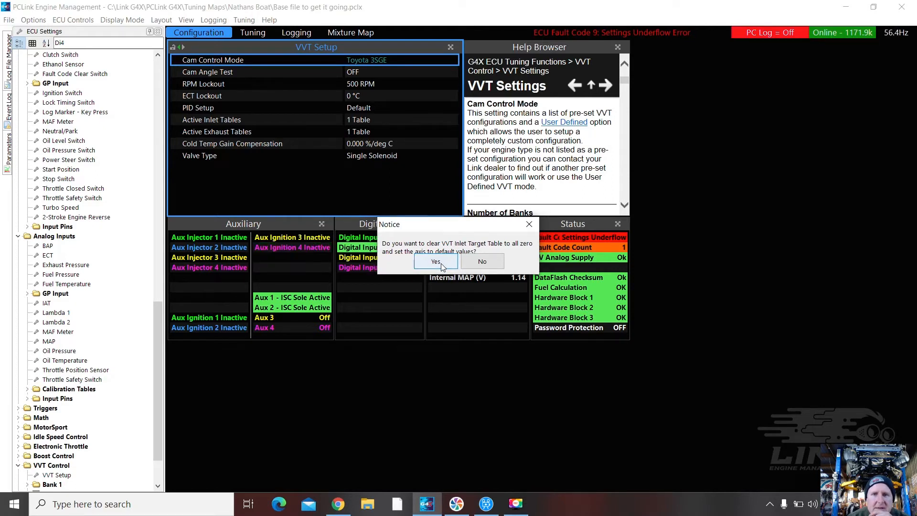
left_click(451, 264)
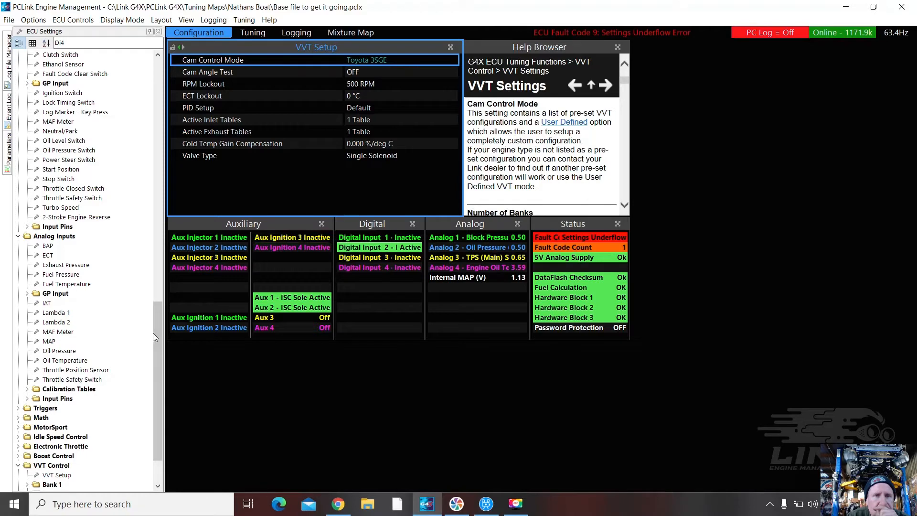
- Assign Aux 3 as the PWM output of VVT Inlet Bank 1
left_click_drag(157, 332, 156, 376)
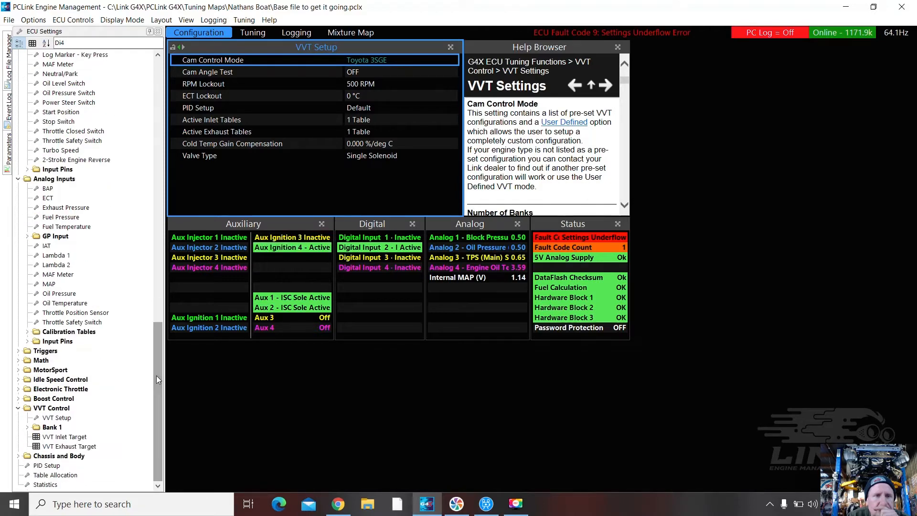
left_click(50, 427)
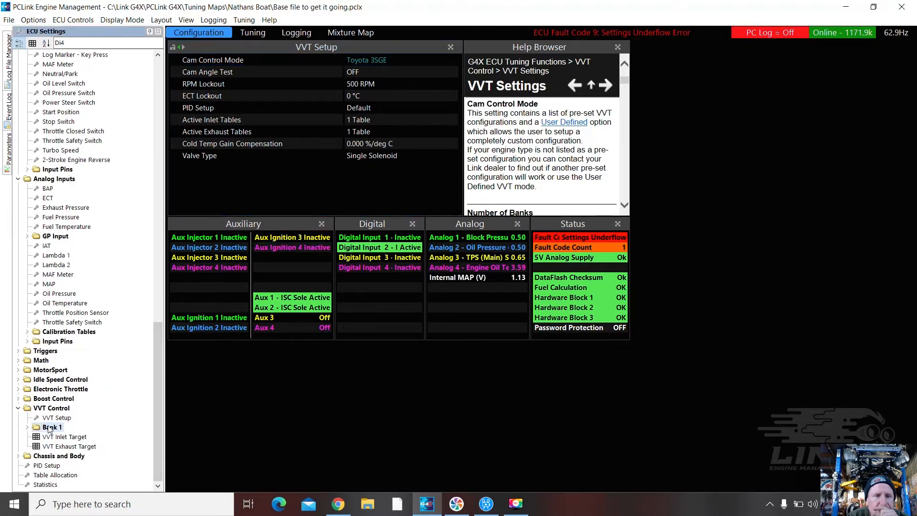
double_click(49, 427)
left_click(59, 437)
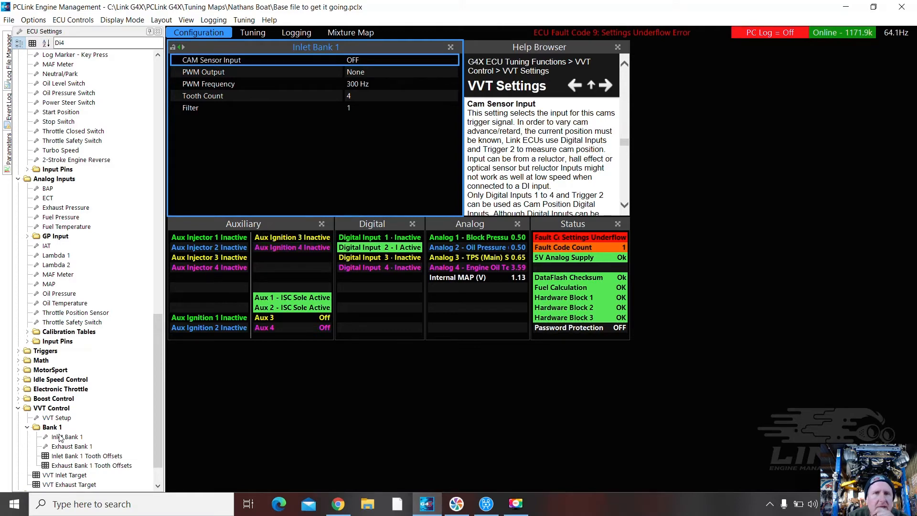
left_click(354, 73)
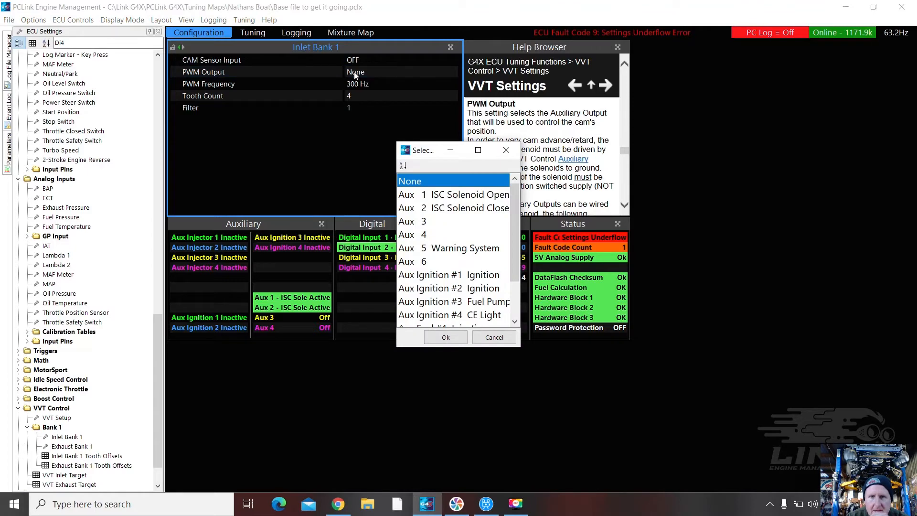
left_click(413, 222)
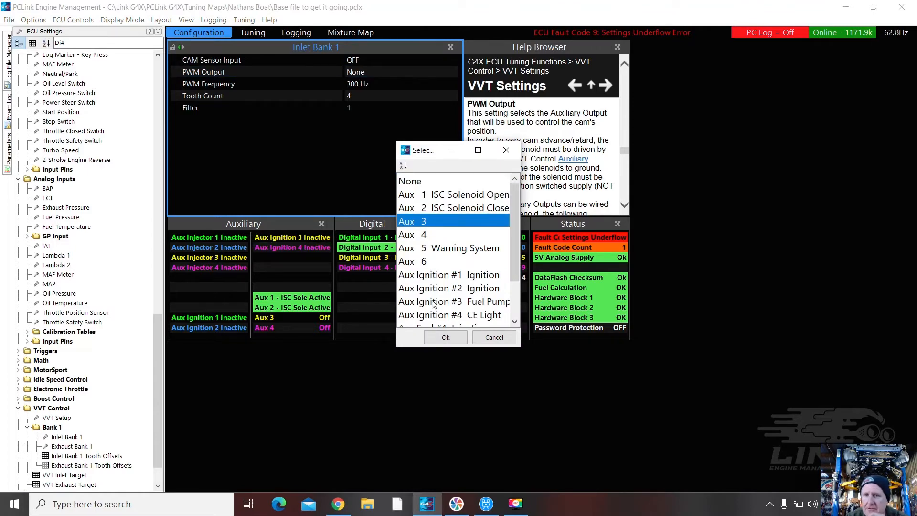
left_click(445, 338)
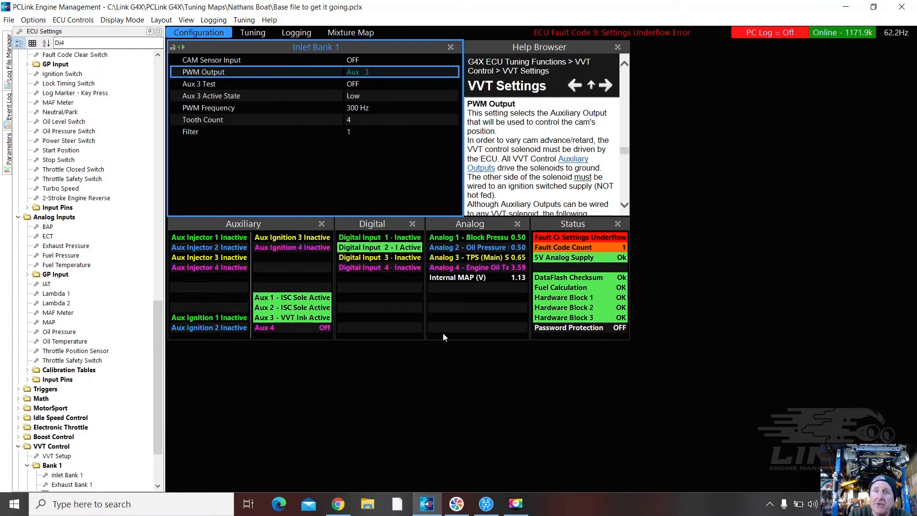
- Set the CAM Sensor Input of Inlet Bank 1 to Trig 2
double_click(358, 60)
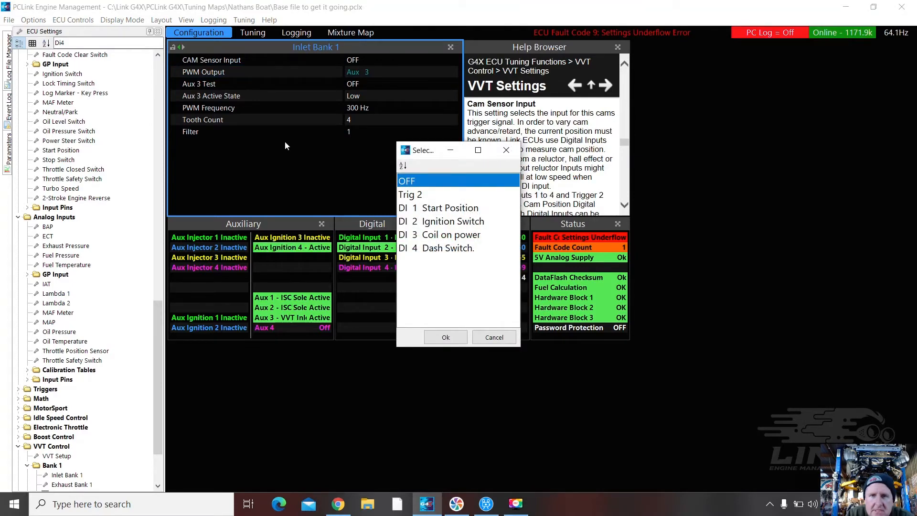
left_click(413, 195)
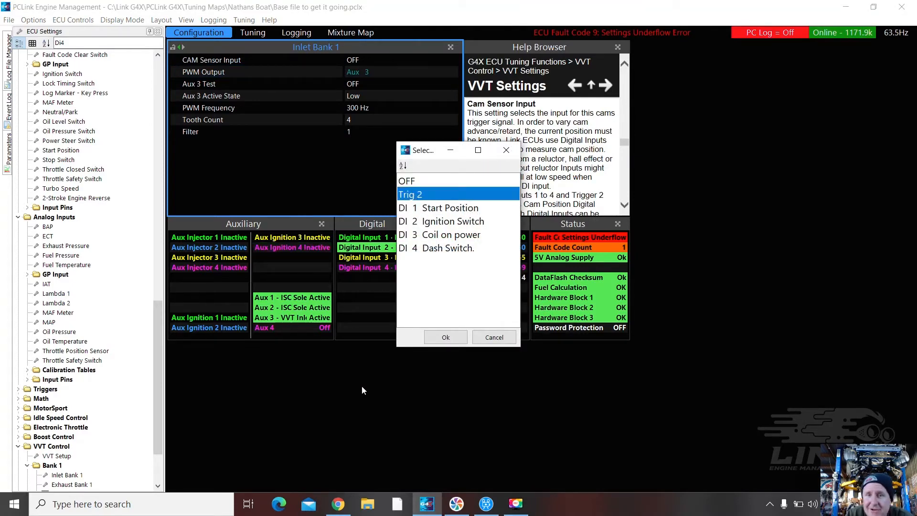
left_click(452, 336)
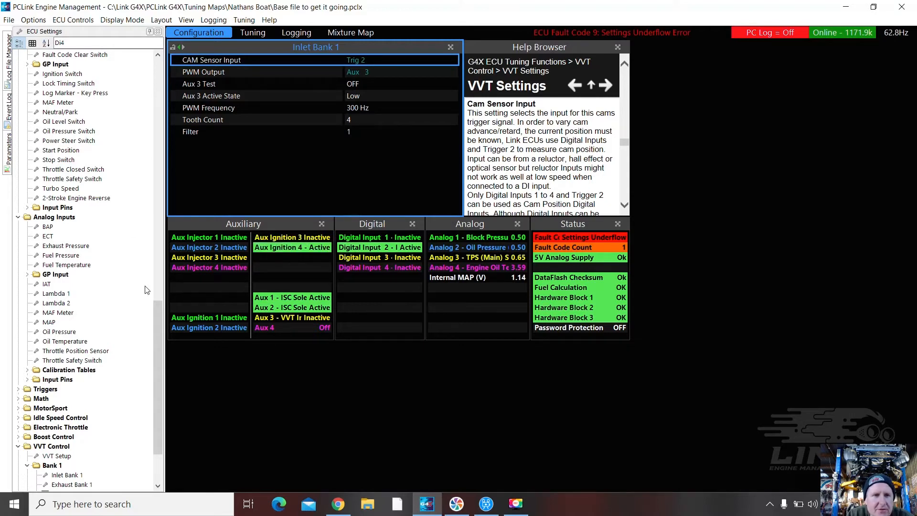
- Change the Cam Control Mode in the VVT Setup to Toyota 1ZZ
left_click_drag(160, 315, 154, 354)
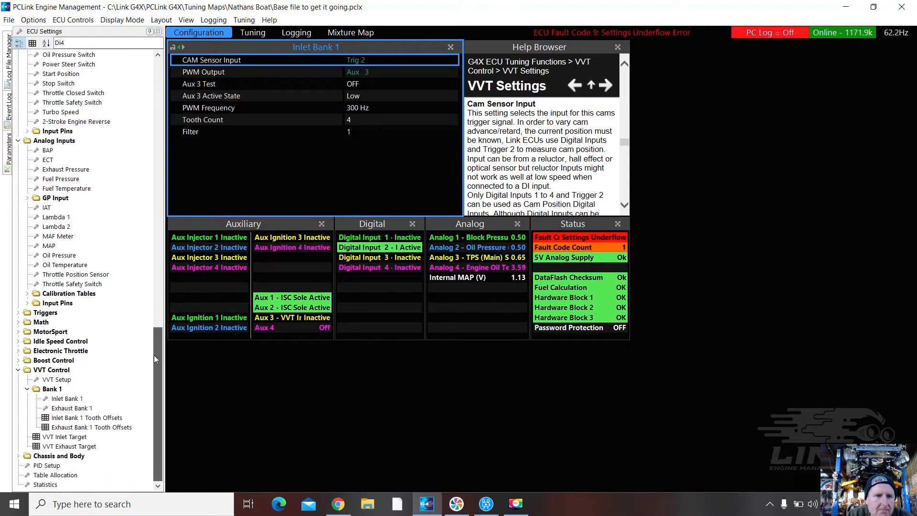
left_click(56, 379)
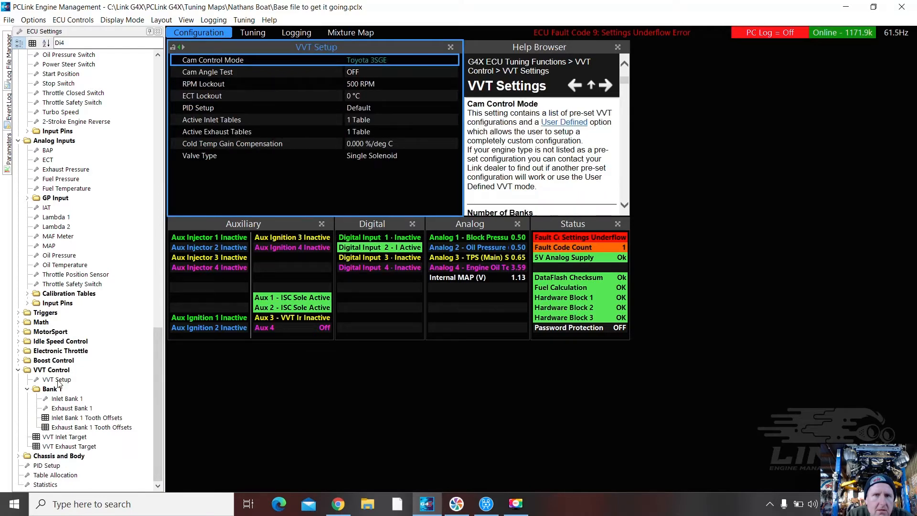
double_click(377, 62)
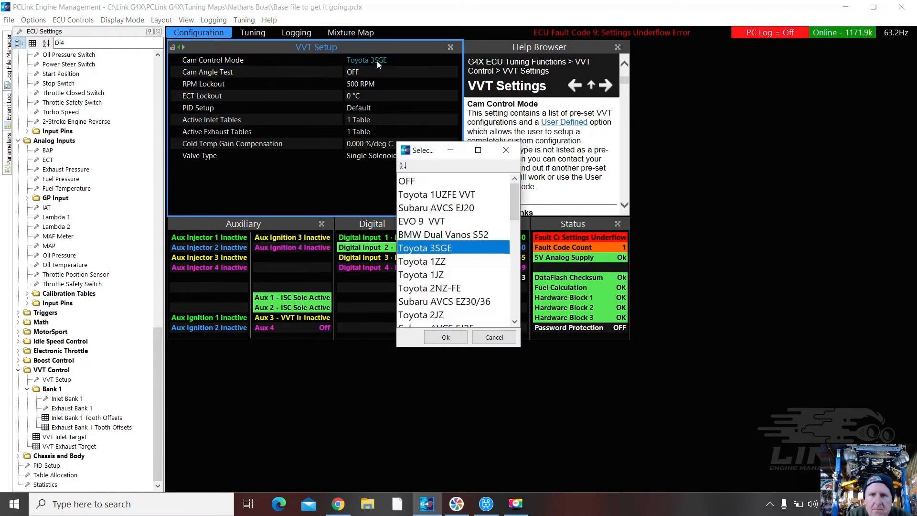
left_click(480, 261)
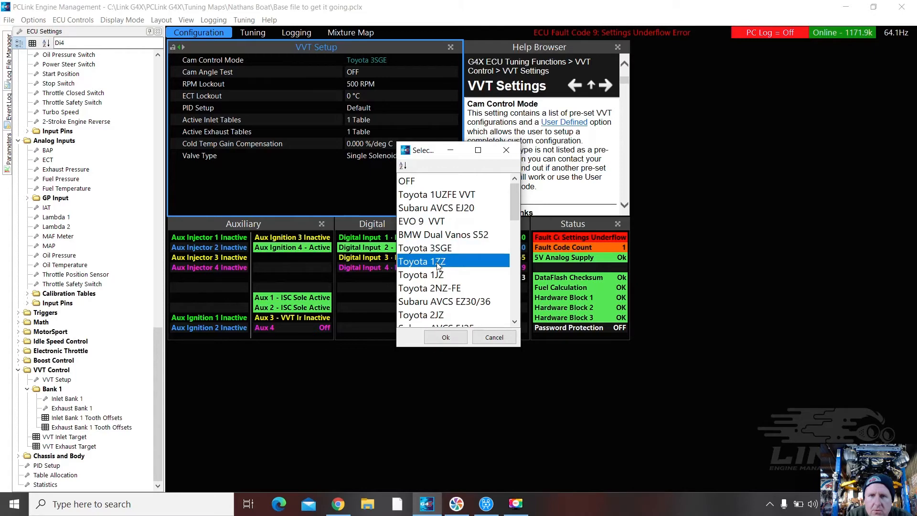
left_click(449, 338)
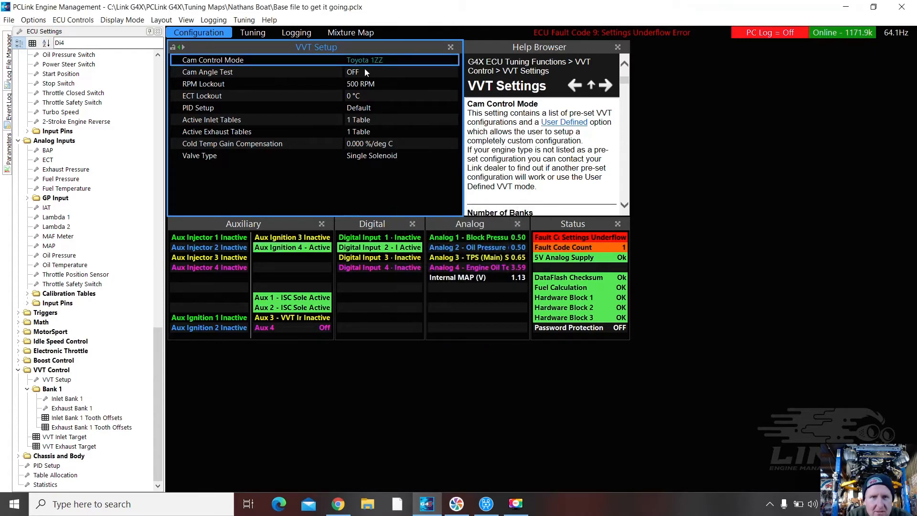
- Set the Tooth Count of Inlet Bank 1 to 3
left_click(40, 399)
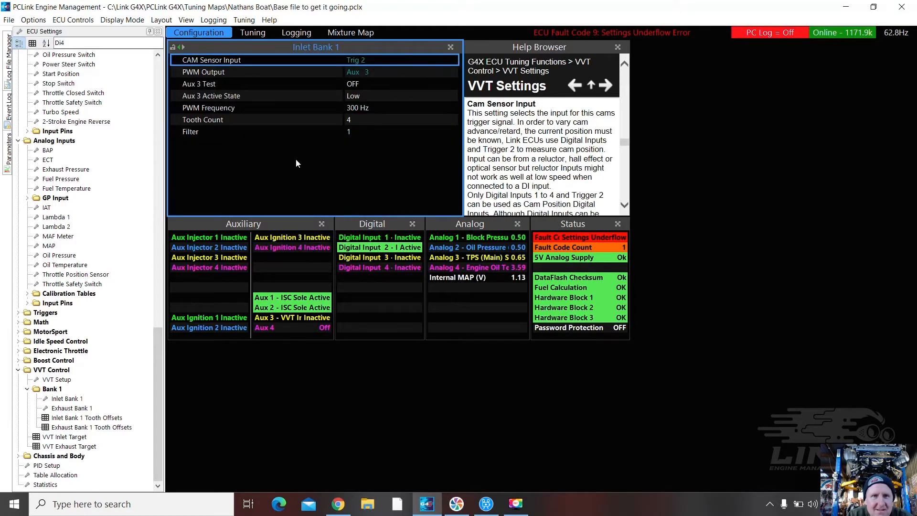
left_click(355, 120)
key("Return")
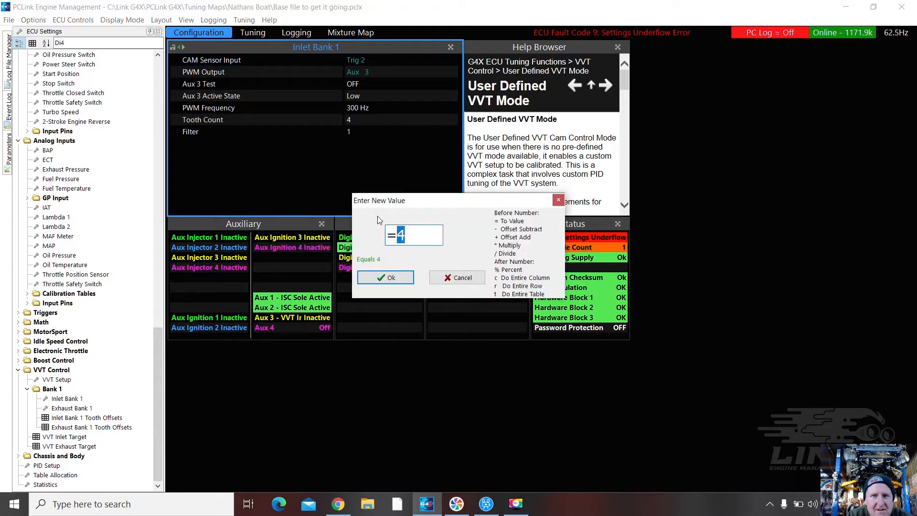
type("3")
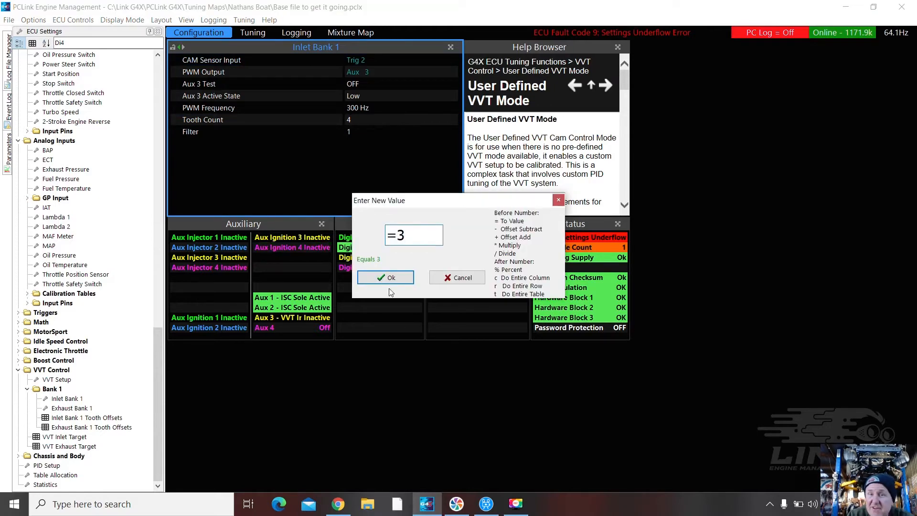
left_click(399, 278)
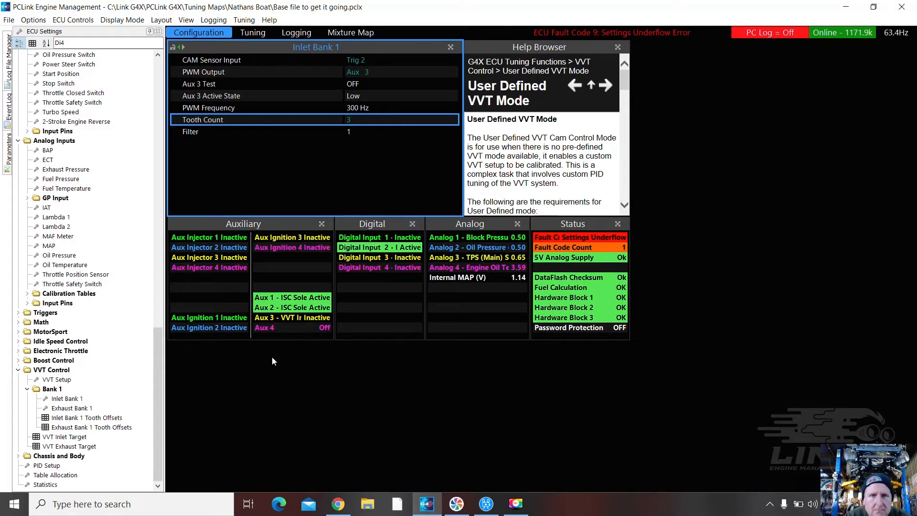
- Check the Inlet Bank 1 PWM output assignment and open the VVT Inlet Target table
left_click(358, 73)
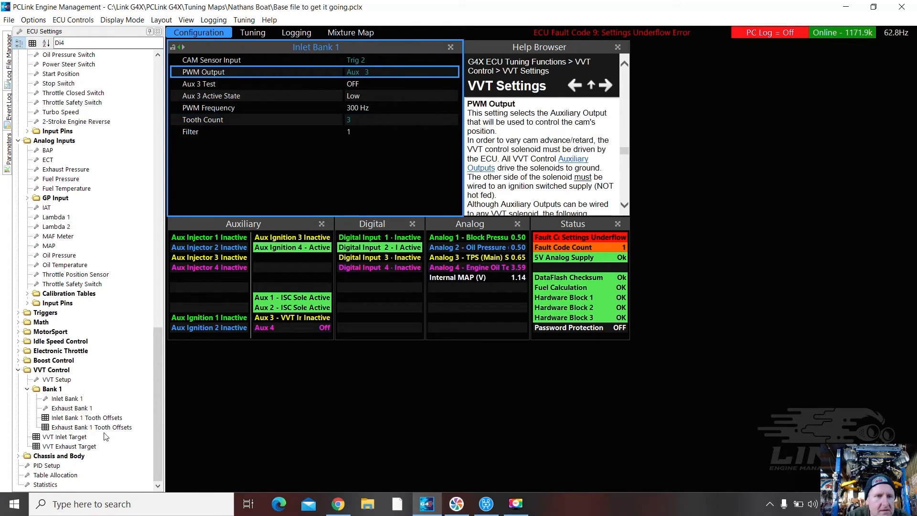
double_click(62, 437)
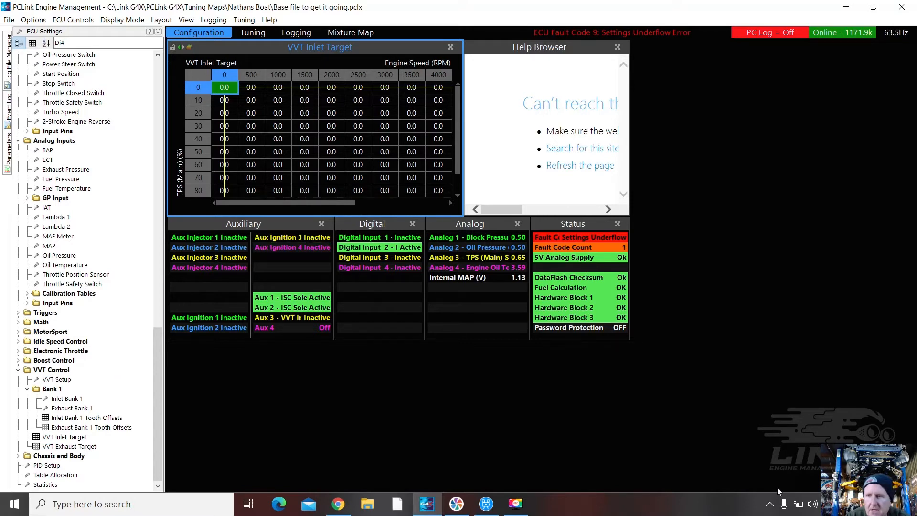
- Open the GP PWM 1 settings under the auxiliary outputs and label the channel "Oil Pressure output"
left_click_drag(159, 377, 185, 200)
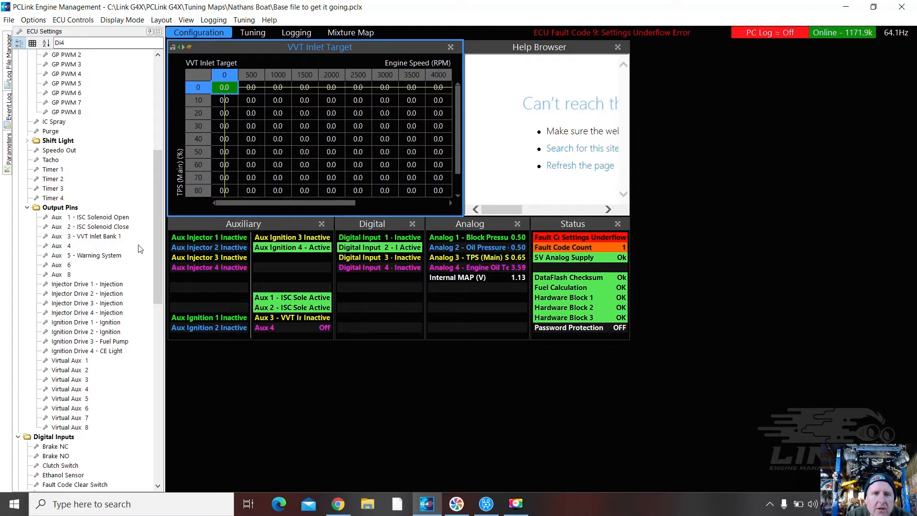
left_click_drag(155, 256, 154, 211)
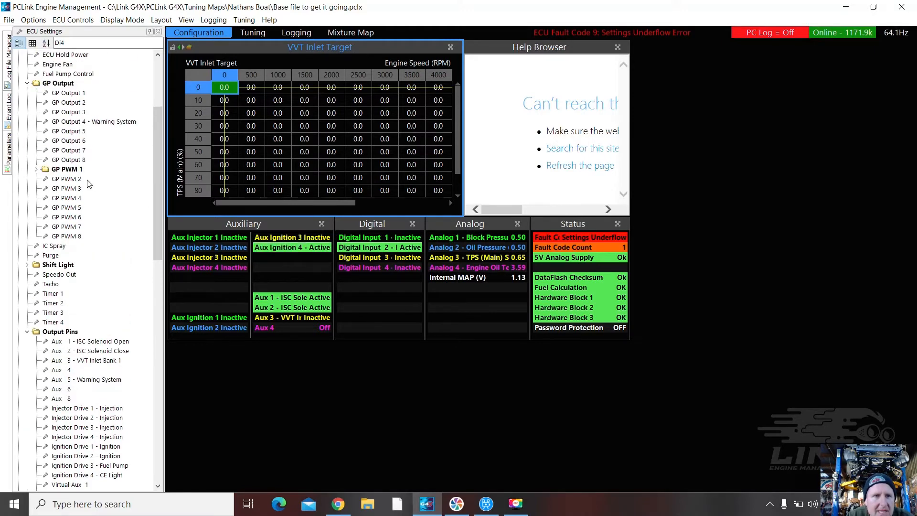
left_click(71, 172)
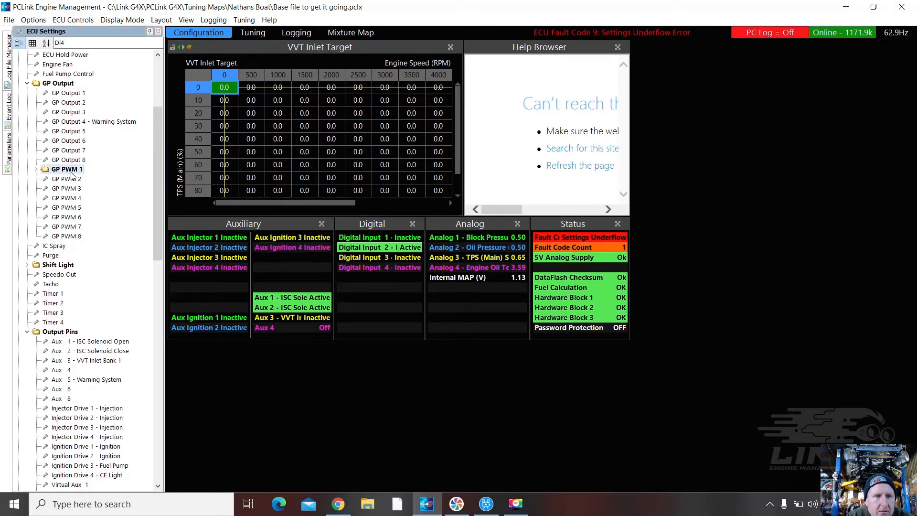
double_click(71, 172)
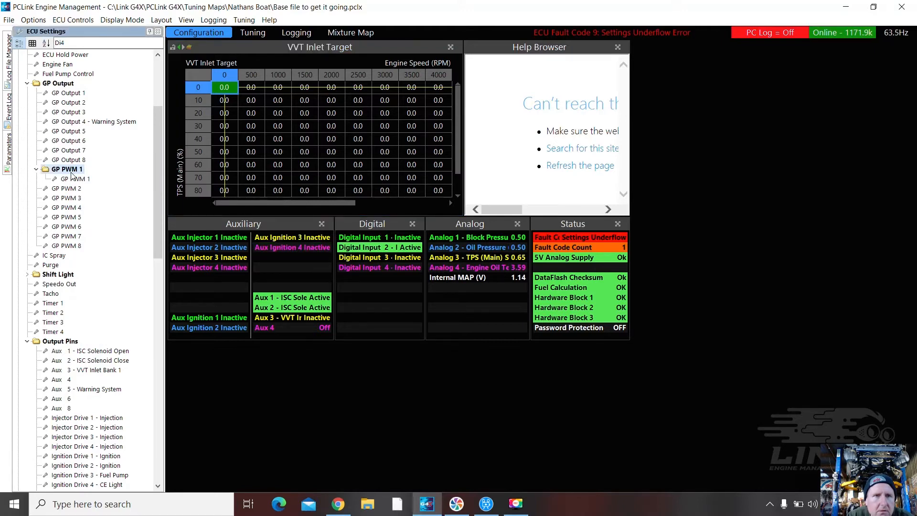
double_click(72, 179)
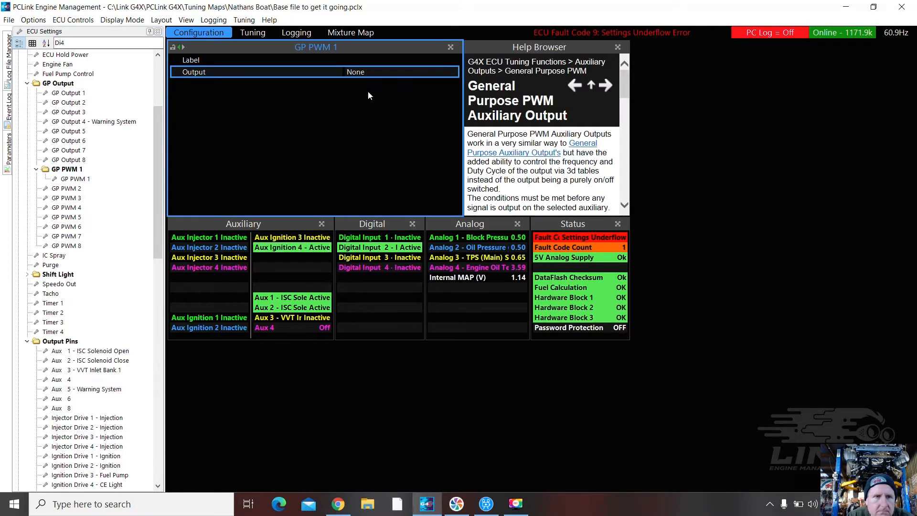
left_click(357, 60)
type("Oil Pressu")
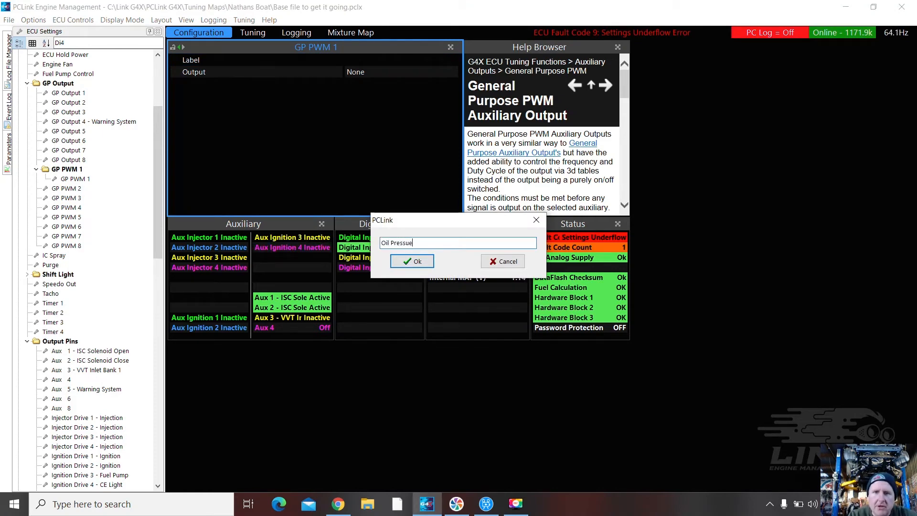
type("re ou")
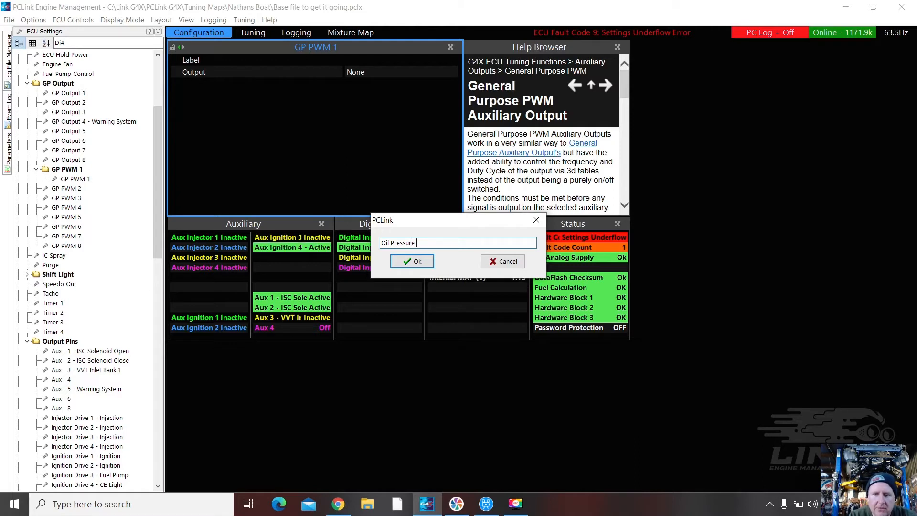
type("tput")
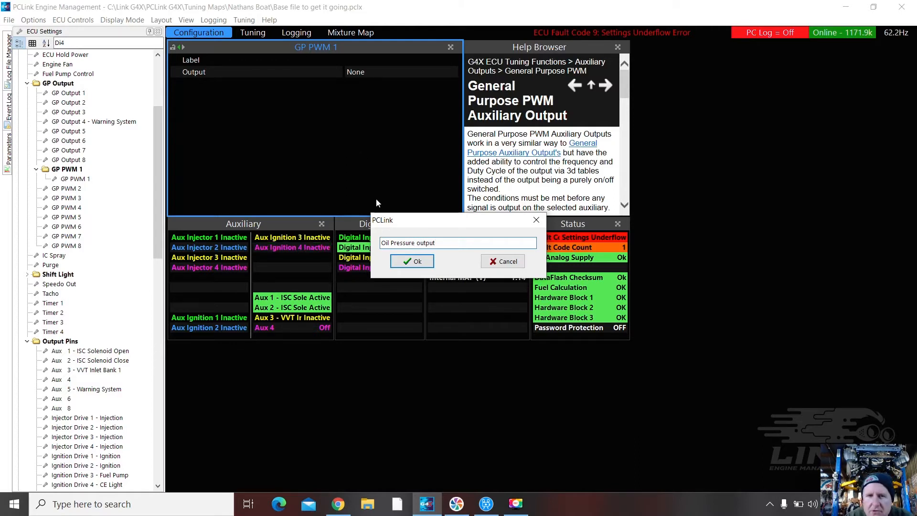
left_click(422, 260)
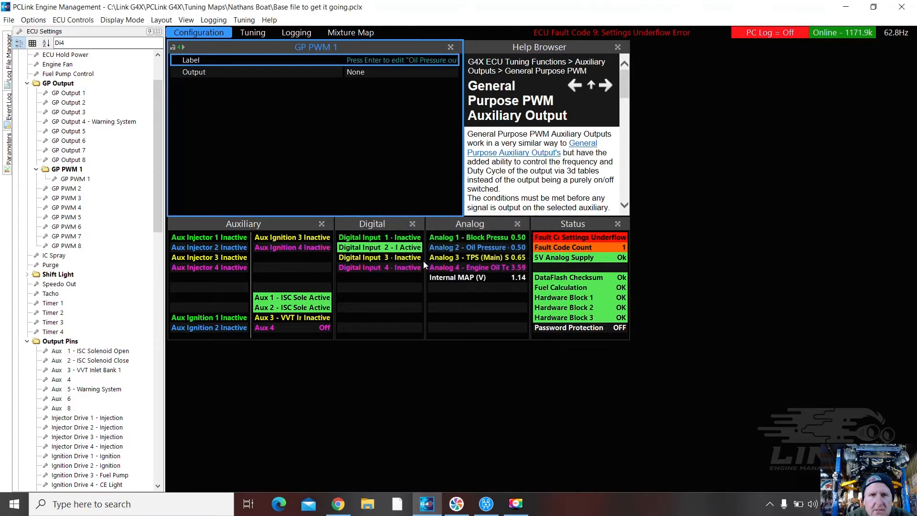
- Assign GP PWM 1 to Aux 4 and clear its DC table to zero with default axis values
double_click(357, 74)
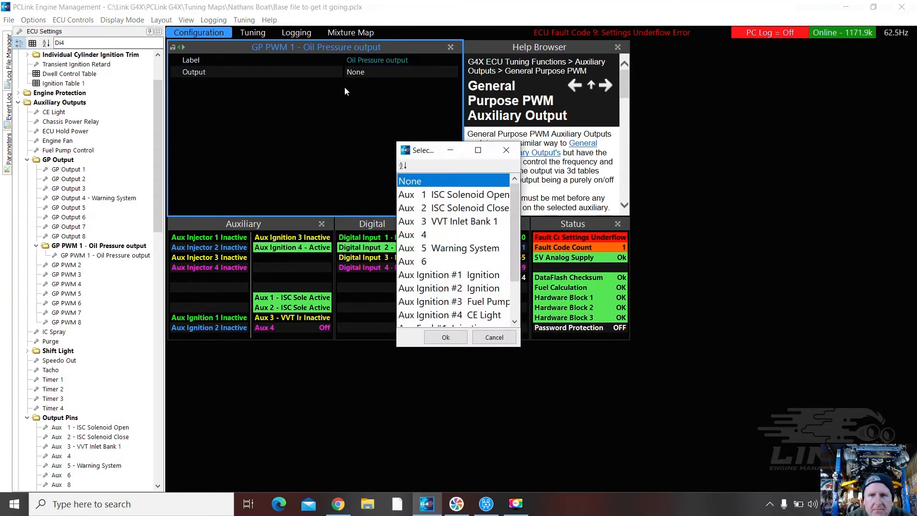
left_click(426, 236)
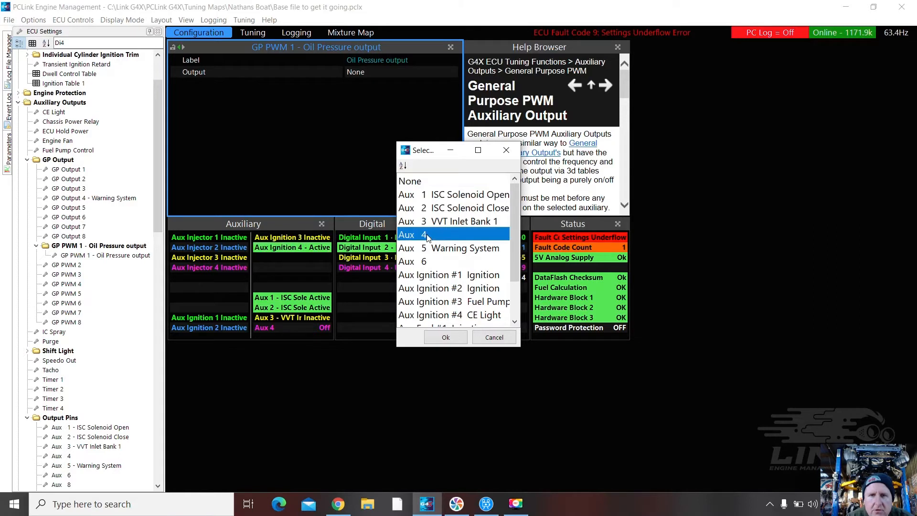
left_click(451, 336)
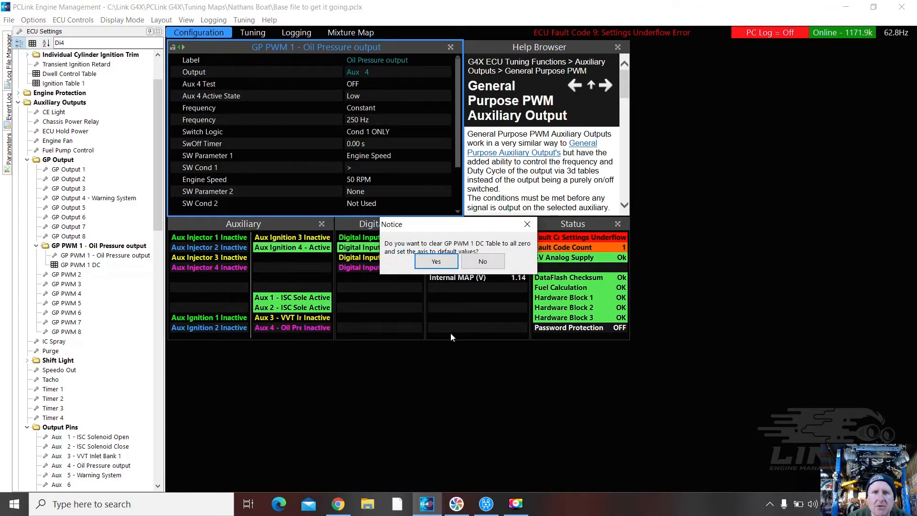
left_click(443, 263)
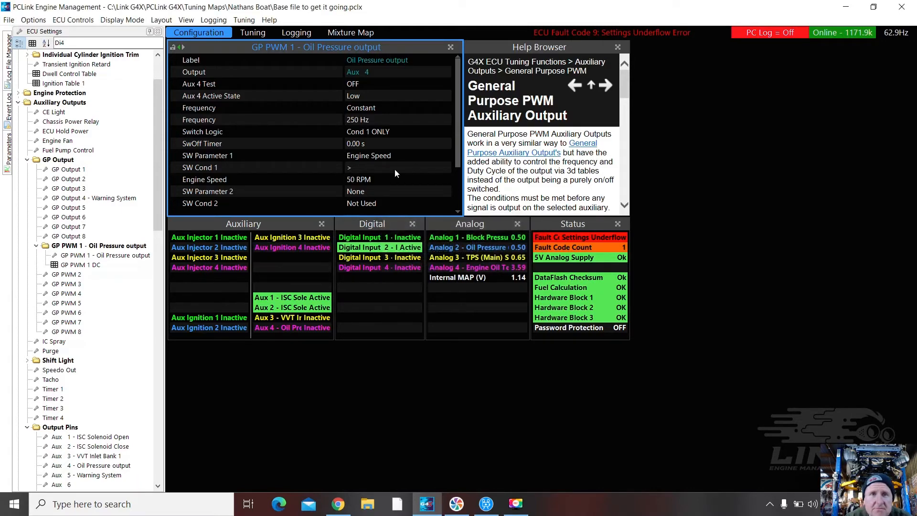
- Set the Frequency mode of GP PWM 1 to Table and check its switch logic and switch-off timer
left_click(353, 86)
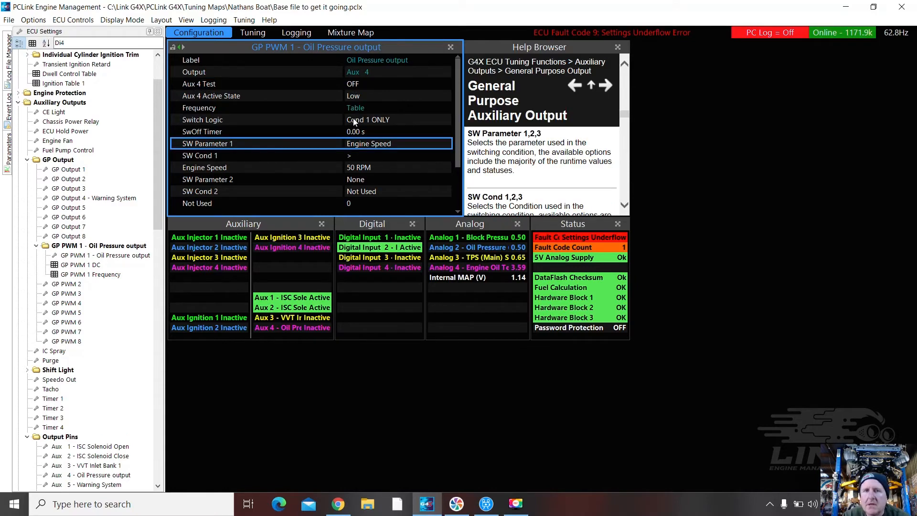
left_click(355, 122)
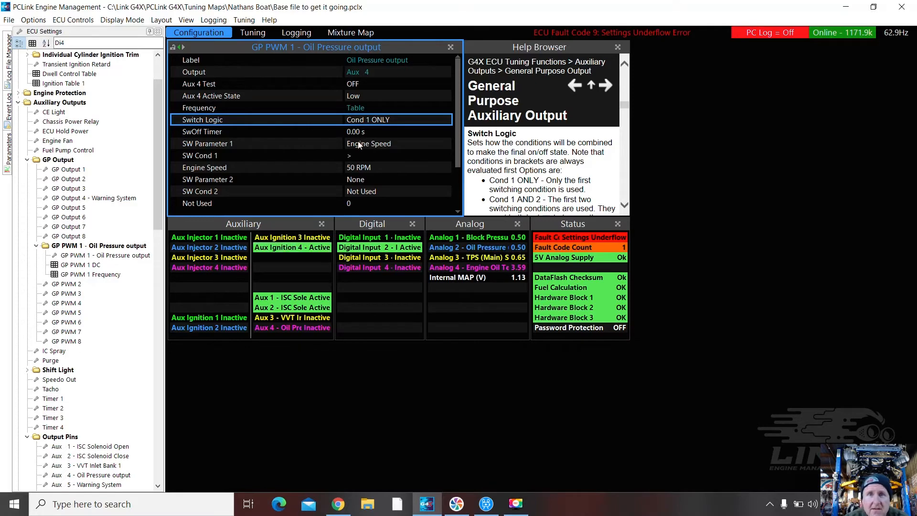
left_click(361, 136)
left_click(361, 147)
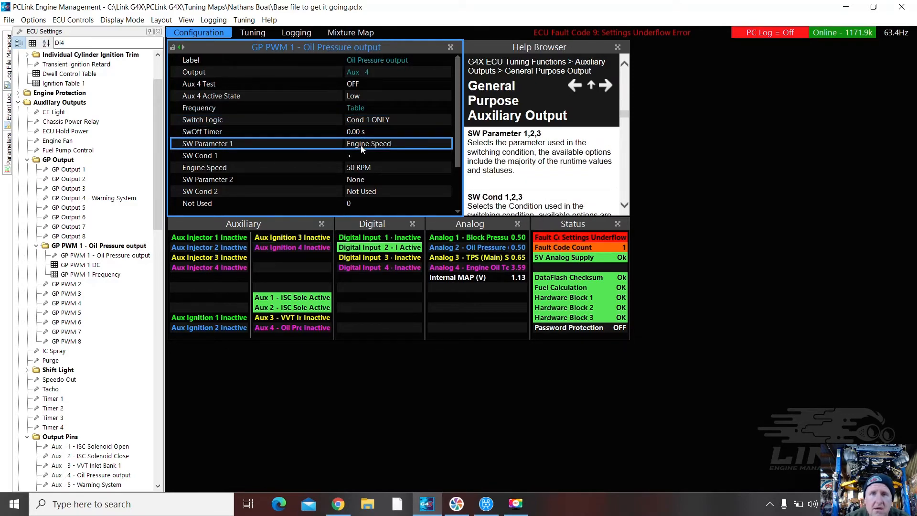
- Set SW Parameter 1 of GP PWM 1 to Ignition Switch (Status) from the digital inputs
double_click(354, 145)
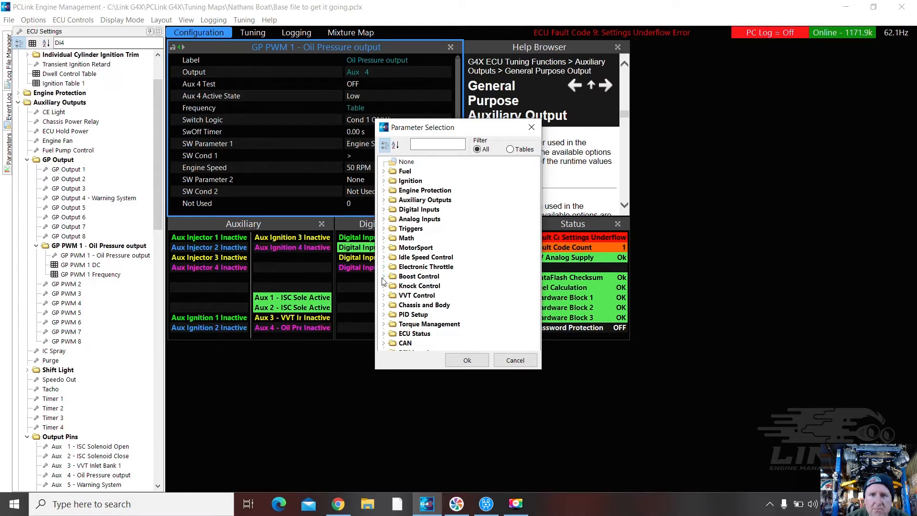
left_click(384, 216)
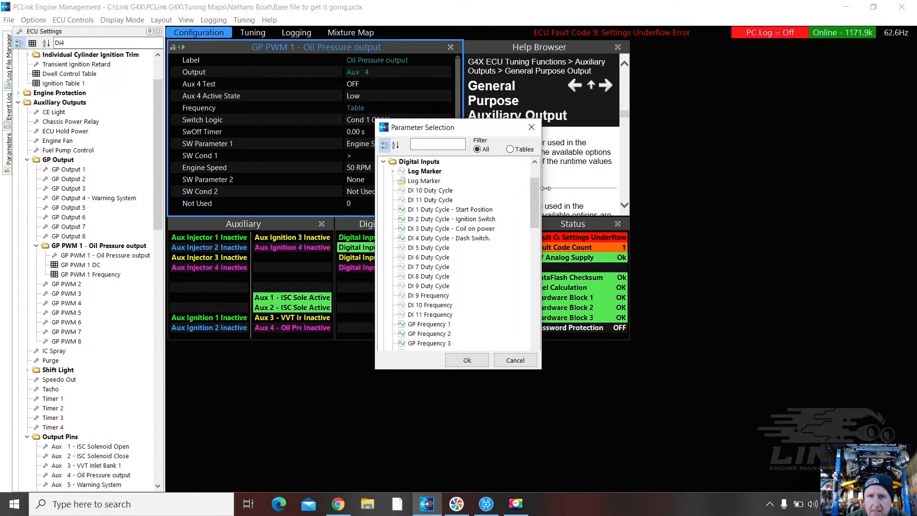
left_click(454, 220)
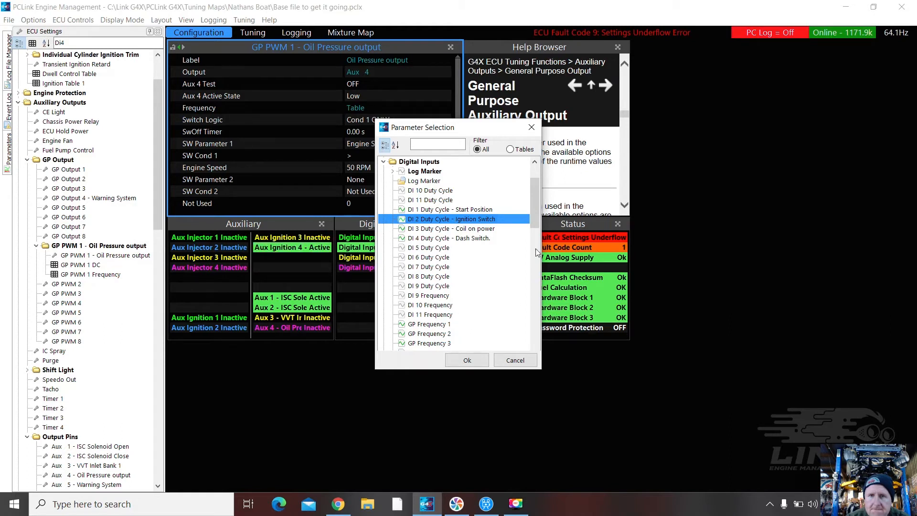
left_click_drag(538, 205, 537, 222)
left_click_drag(537, 207, 540, 266)
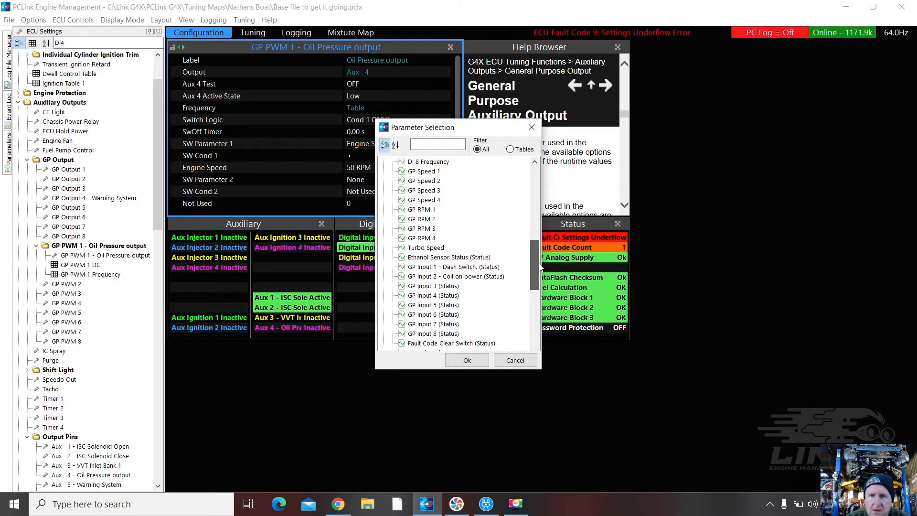
left_click_drag(539, 266, 537, 280)
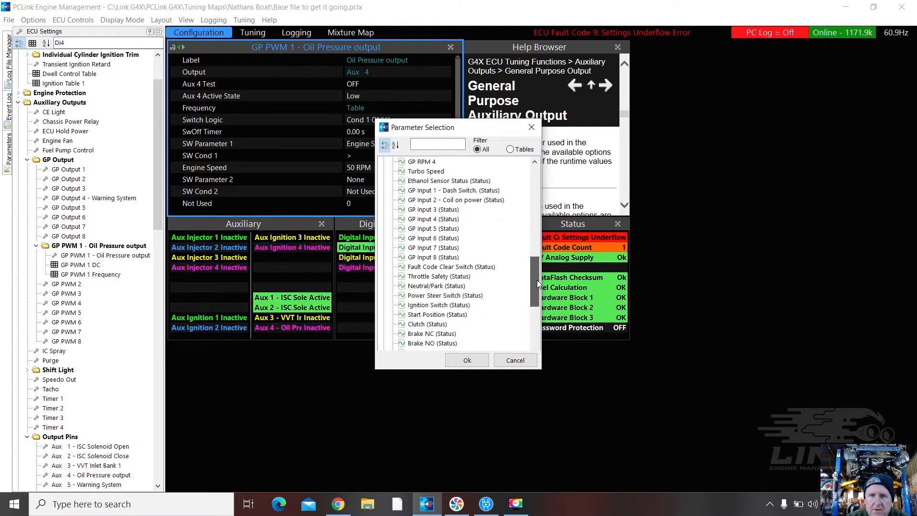
left_click(433, 305)
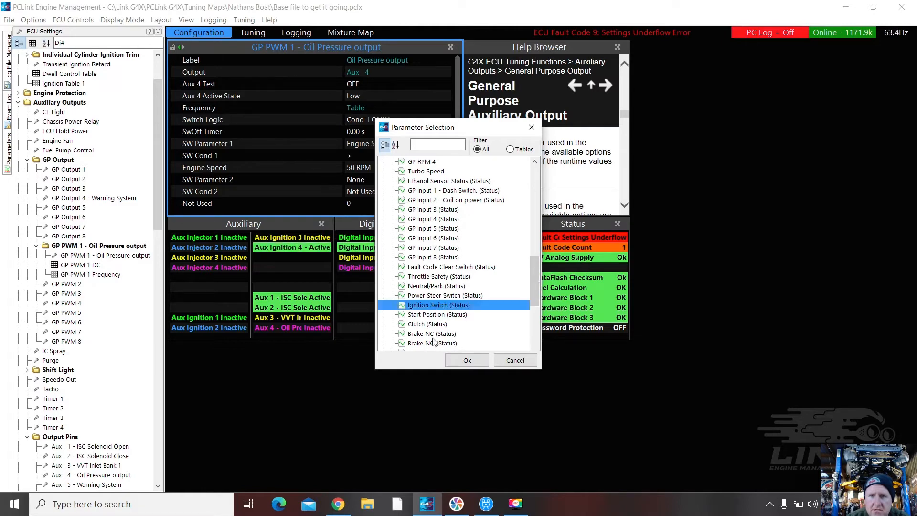
left_click(460, 359)
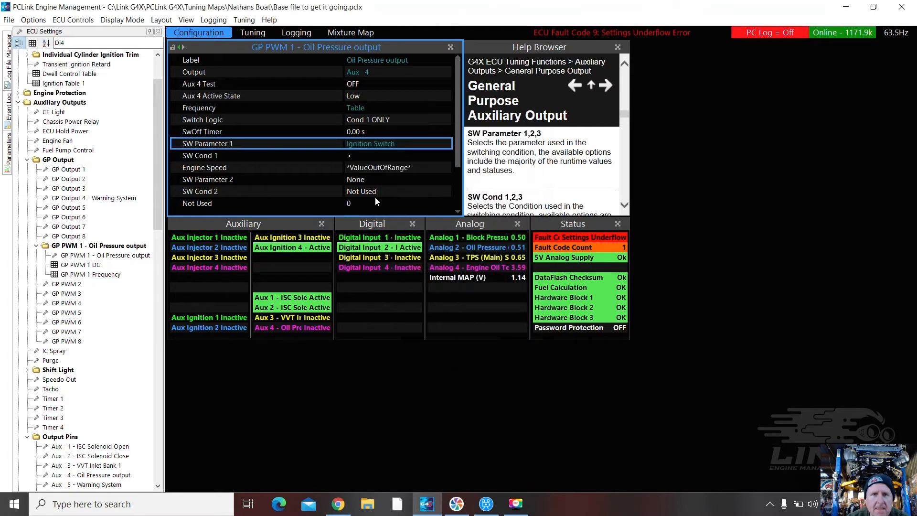
- Set SW Cond 1 of GP PWM 1 to "=" and its Ignition Switch comparison value to Active
double_click(354, 156)
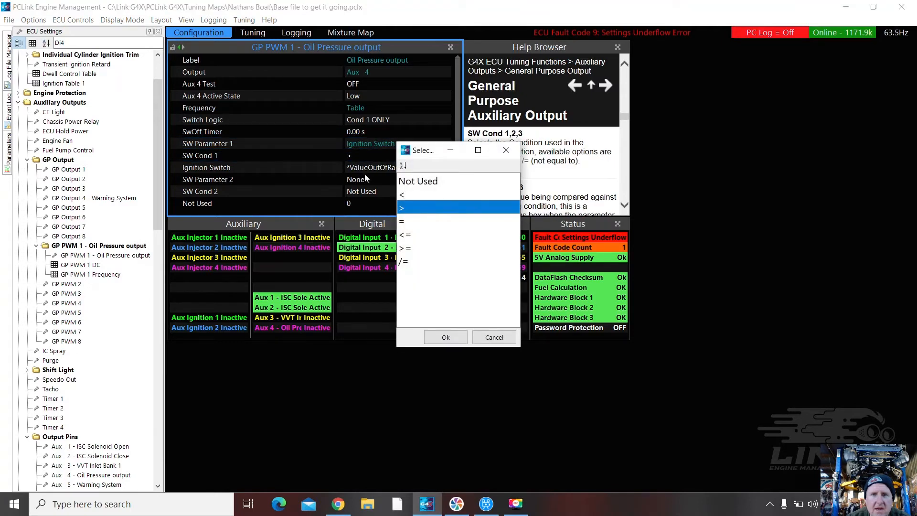
left_click(416, 184)
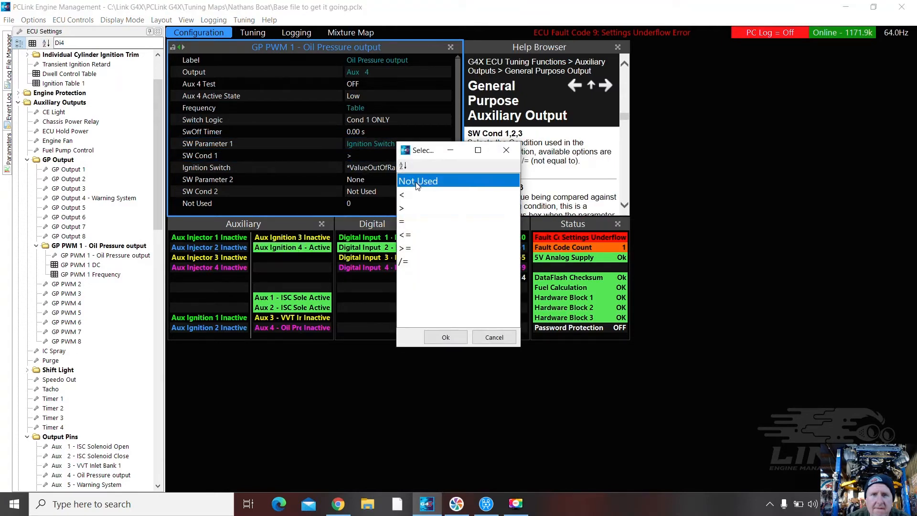
left_click(403, 224)
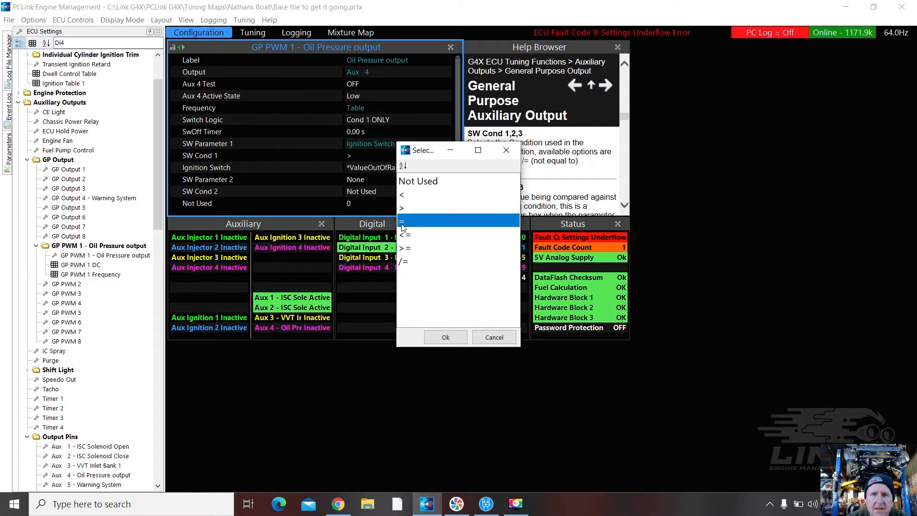
left_click(437, 337)
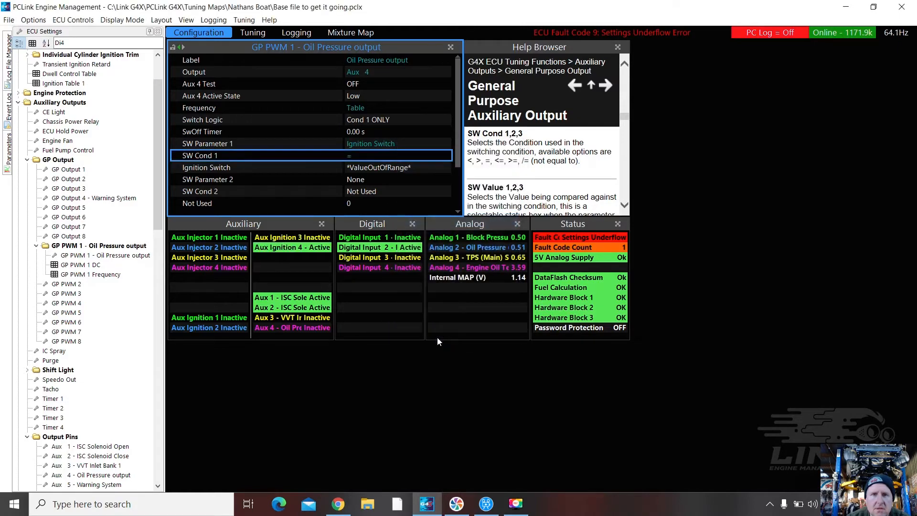
double_click(371, 169)
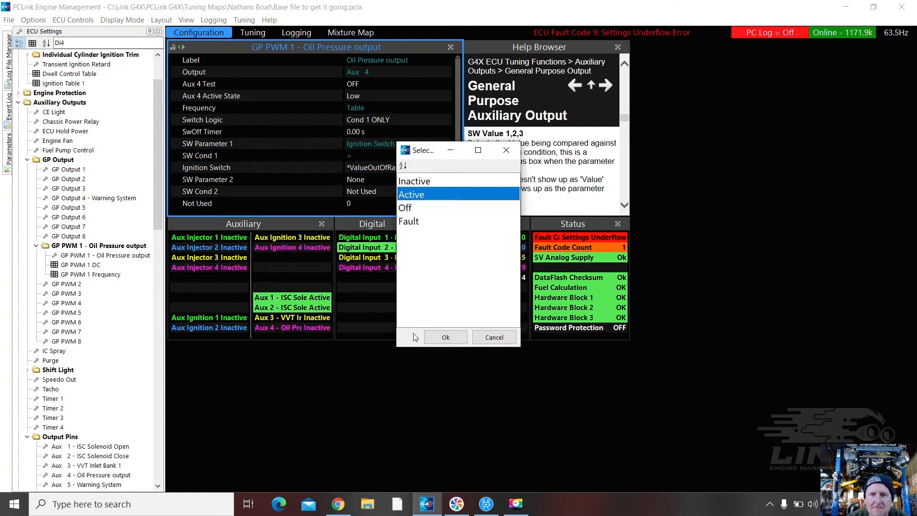
left_click(442, 334)
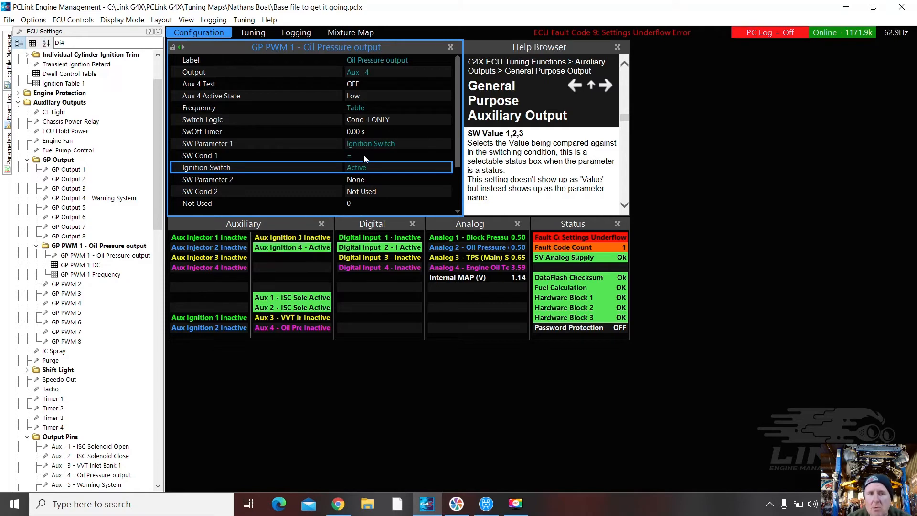
- Examine the GP PWM 1 Frequency and GP PWM 1 DC tables
left_click(78, 277)
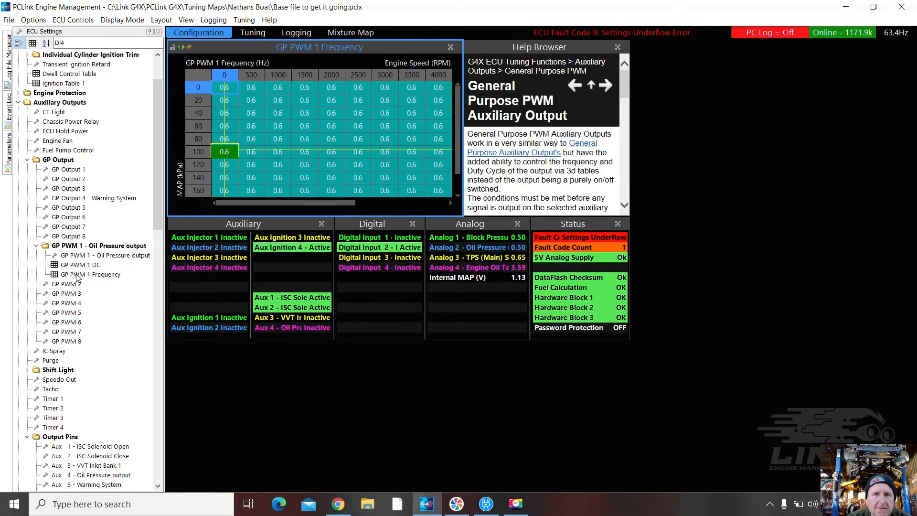
left_click(75, 267)
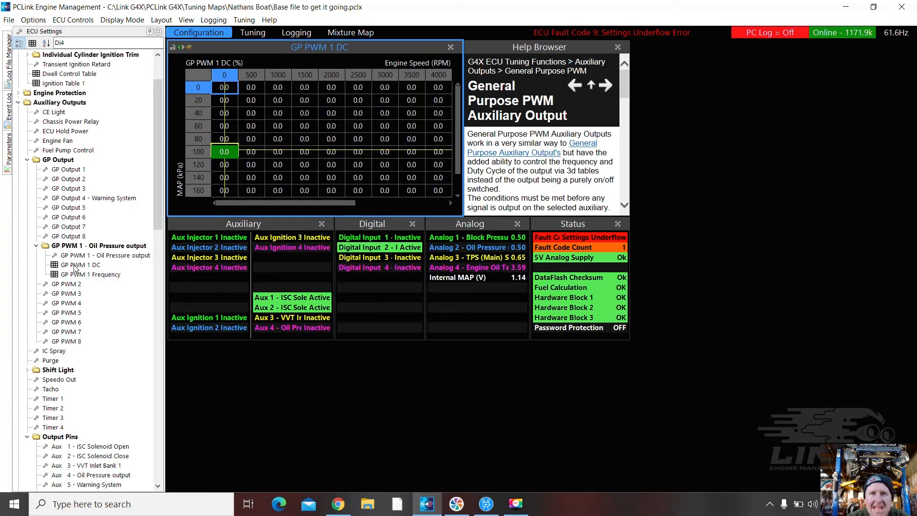
left_click(80, 275)
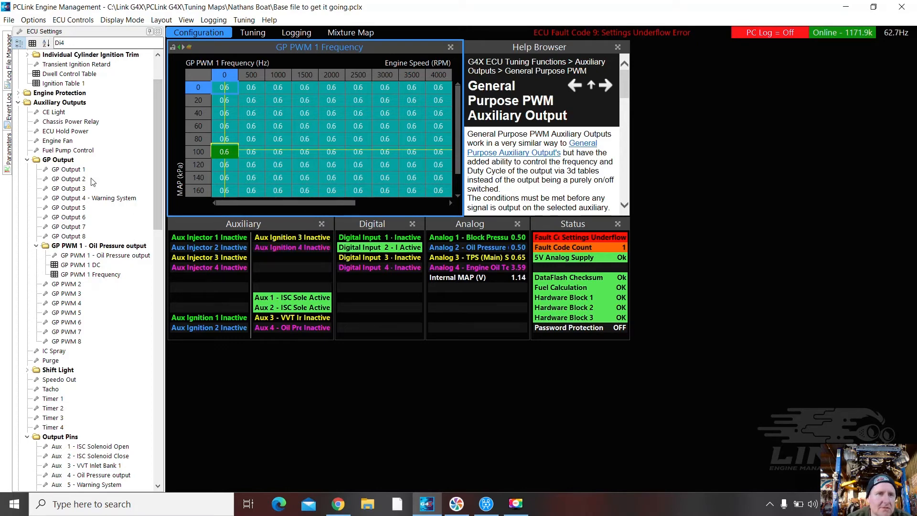
- Label GP PWM 2 as "Water Temp Gauge"
left_click(65, 285)
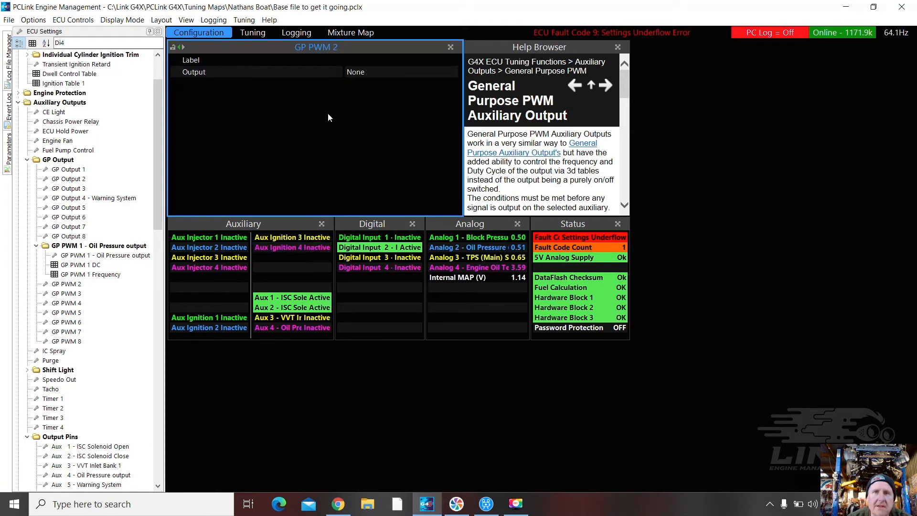
left_click(368, 61)
key("Return")
type("Water T")
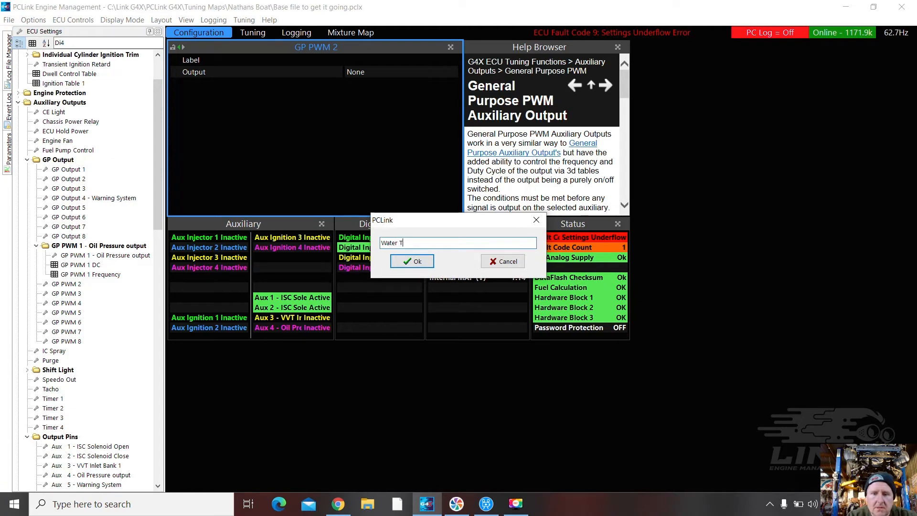
type("emp Gauge out")
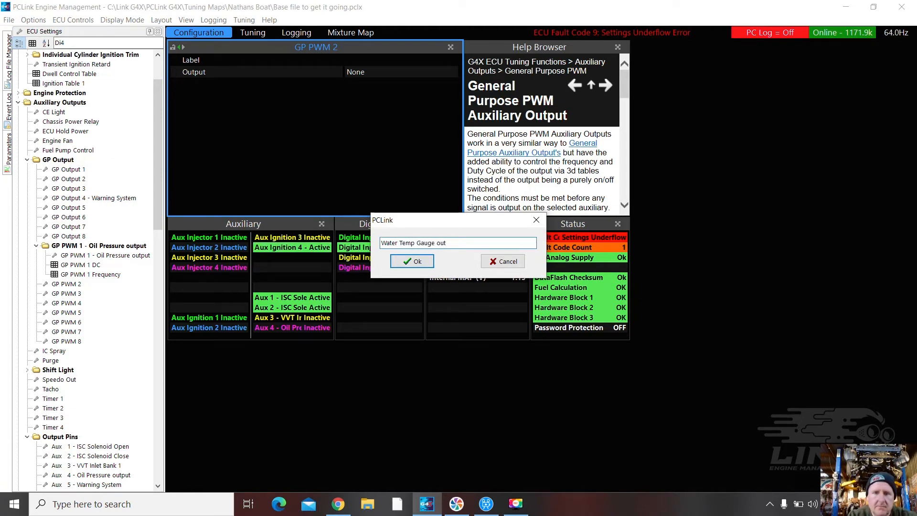
key("BackSpace")
key("BackSpace")
key("BackSpace")
key("BackSpace")
key("BackSpace")
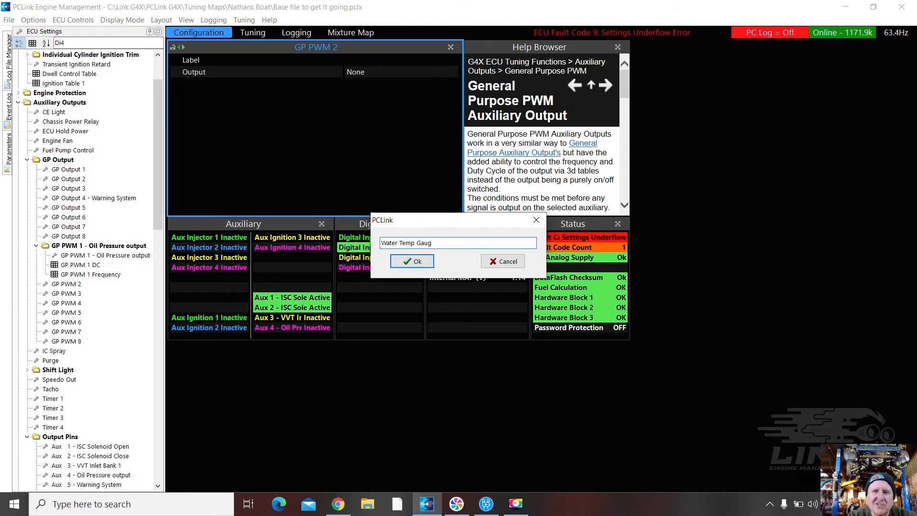
type("e")
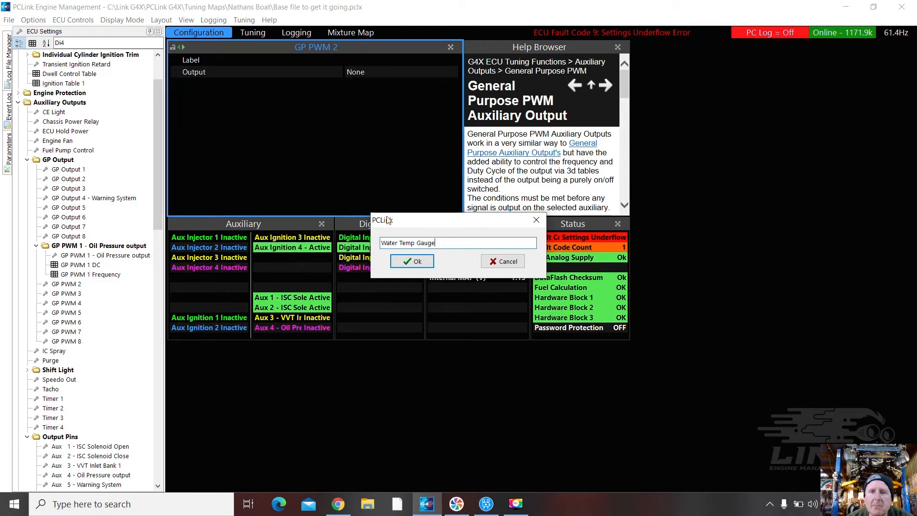
left_click(416, 262)
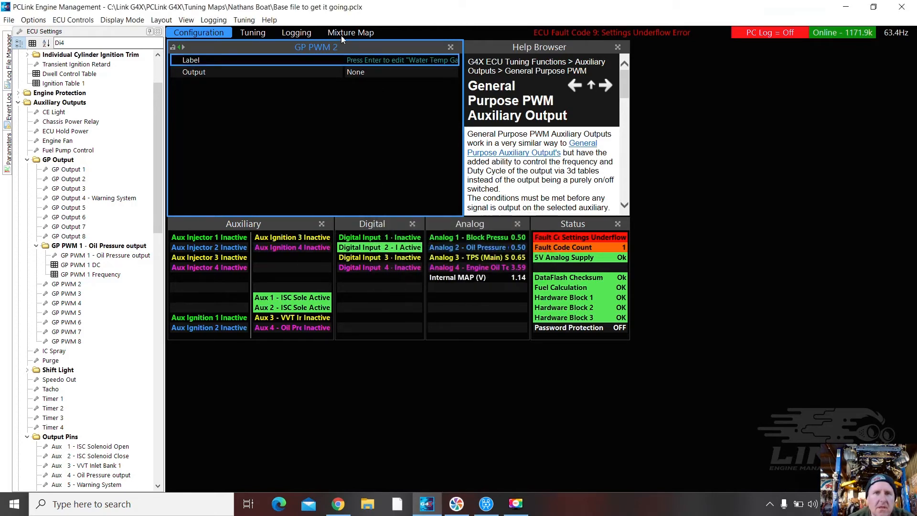
- Assign the GP PWM 2 output to Aux 5 and reset its DC table to zero with default axes
double_click(359, 75)
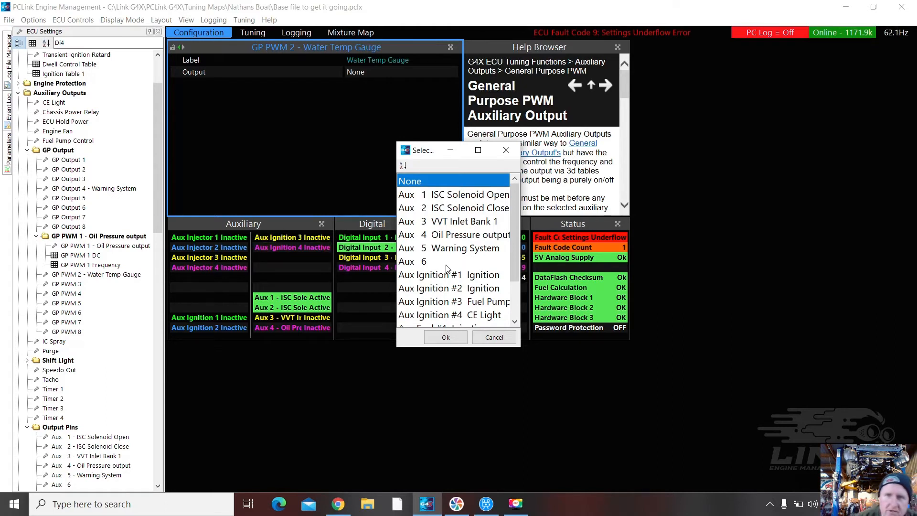
left_click(447, 250)
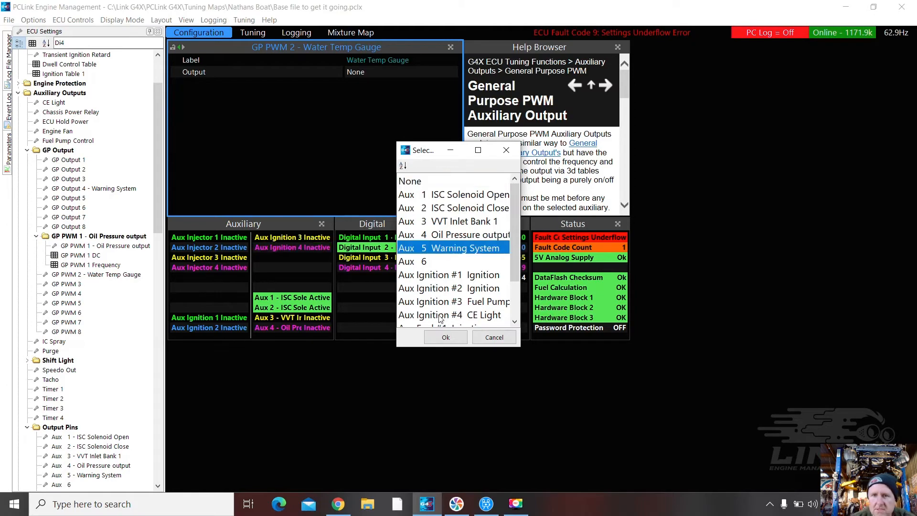
left_click(441, 337)
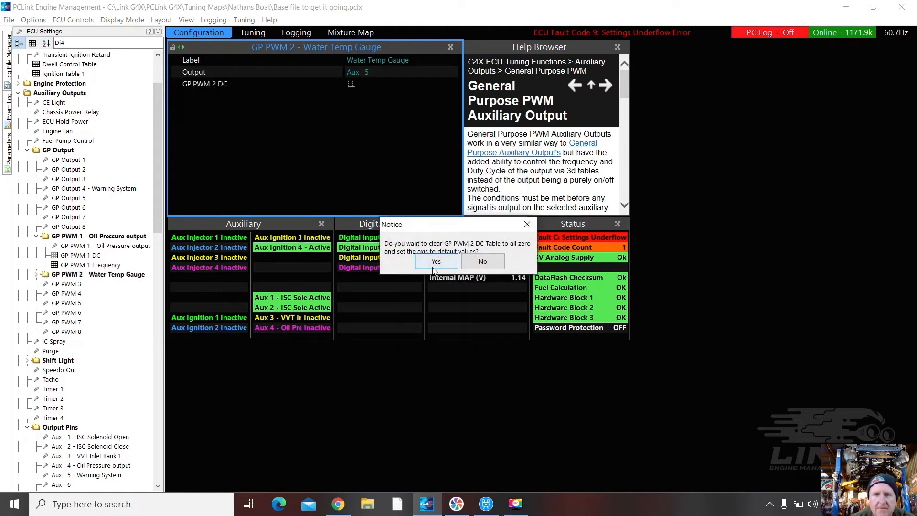
left_click(435, 261)
left_click(435, 261)
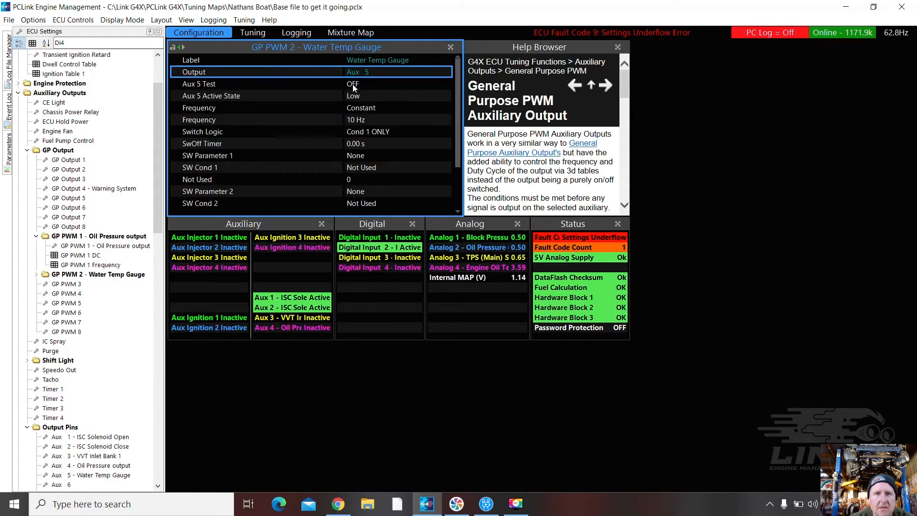
- Check the Aux 5 active state, frequency mode and switch logic of GP PWM 2, keeping the frequency mode on Constant
left_click(354, 98)
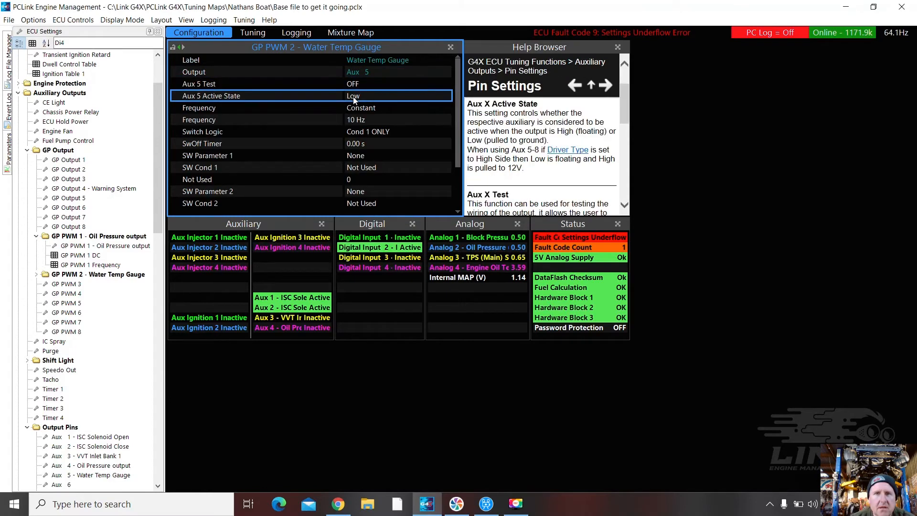
left_click(361, 110)
left_click(362, 112)
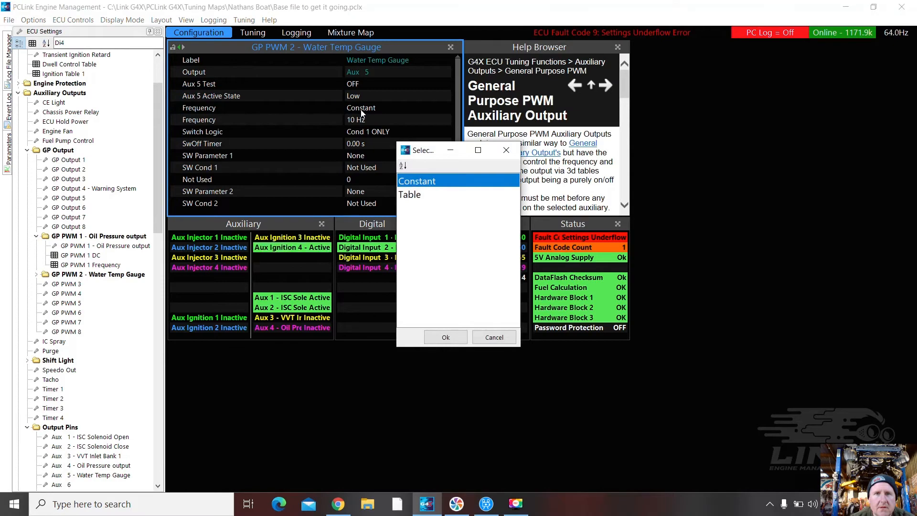
left_click(443, 337)
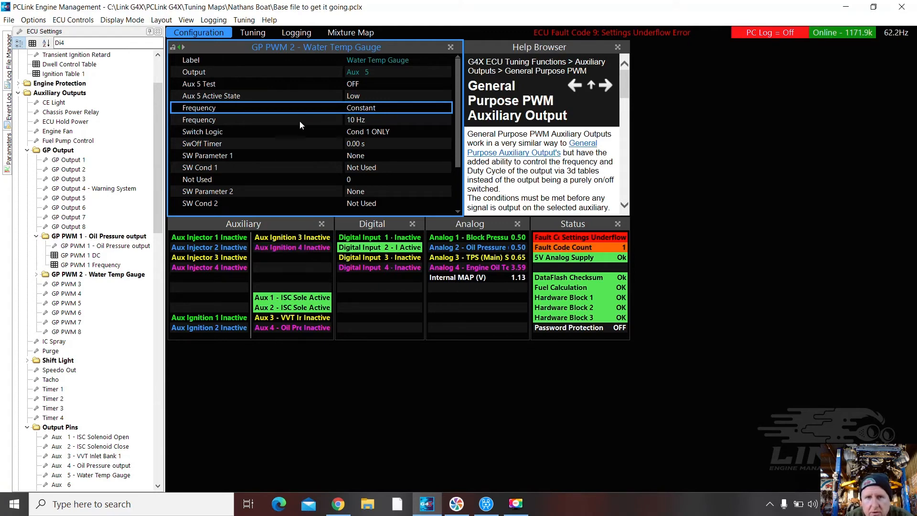
left_click(363, 131)
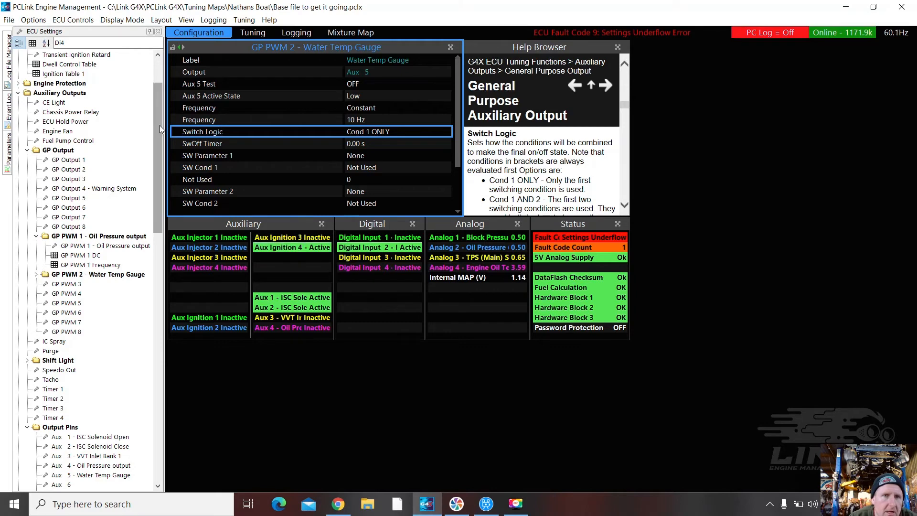
- Assign the output of GP Output 4 - Warning System to Aux 6
mouse_move(159, 125)
left_mouse_down()
mouse_move(156, 167)
mouse_move(157, 120)
left_mouse_up()
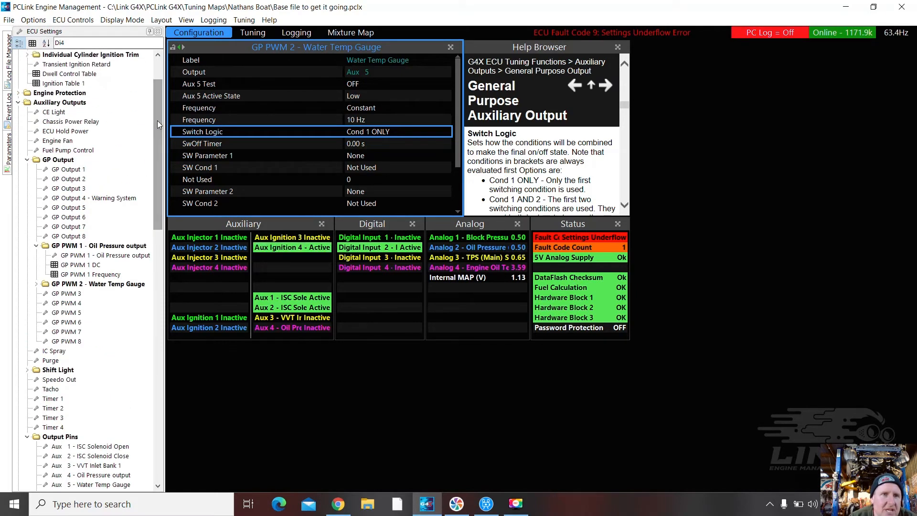
left_click(80, 202)
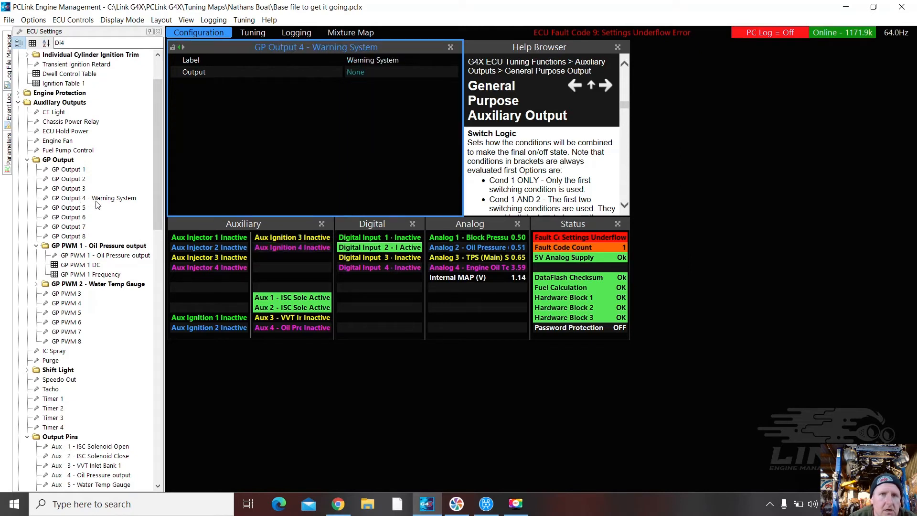
left_click(360, 72)
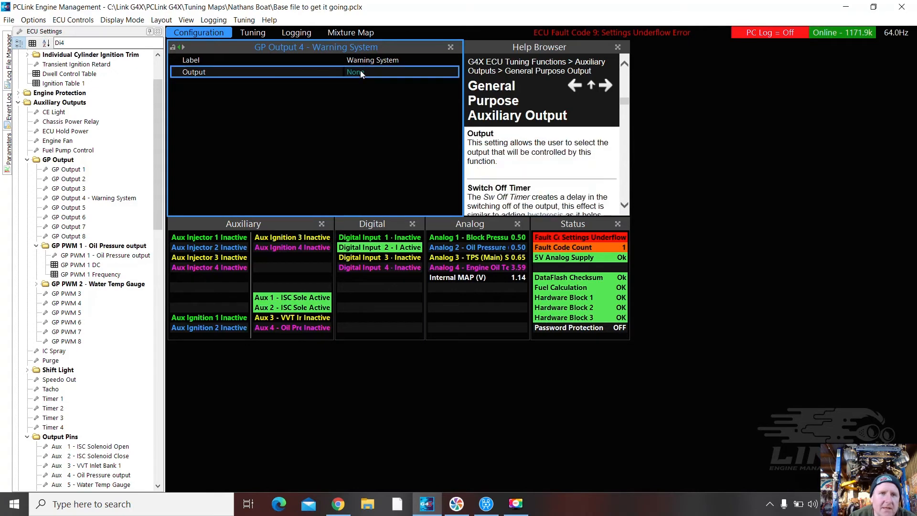
double_click(360, 72)
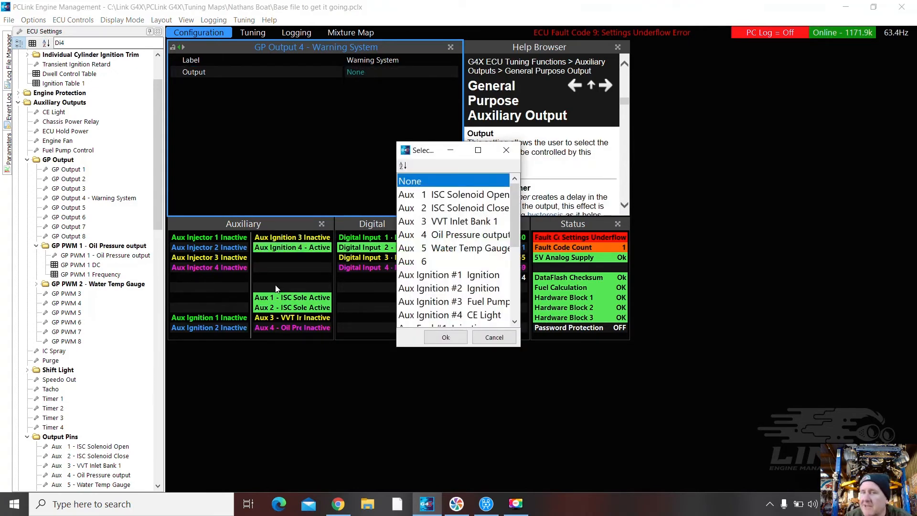
left_click(422, 262)
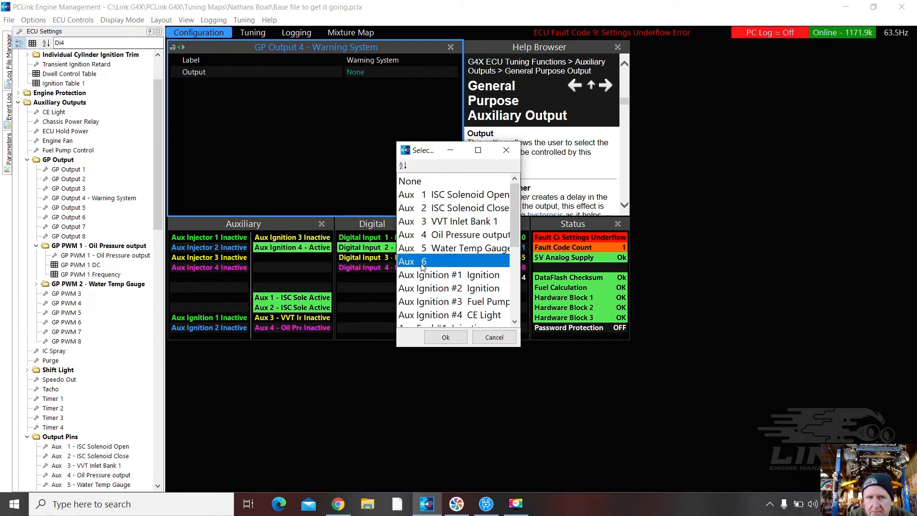
left_click(443, 337)
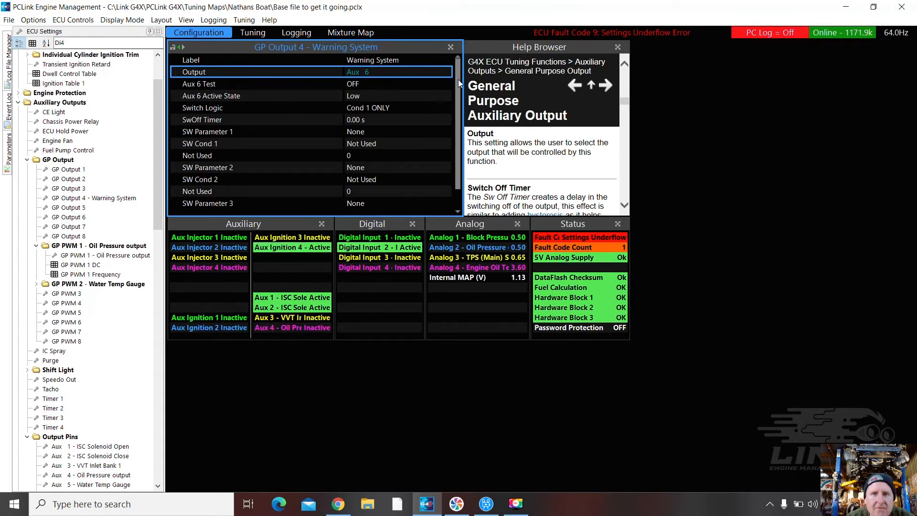
- Review the switching settings of GP Output 4 and set its Switch Logic to Cond (1 OR 2) AND 3
scroll(454, 116, "down", 1)
left_click_drag(454, 118, 457, 138)
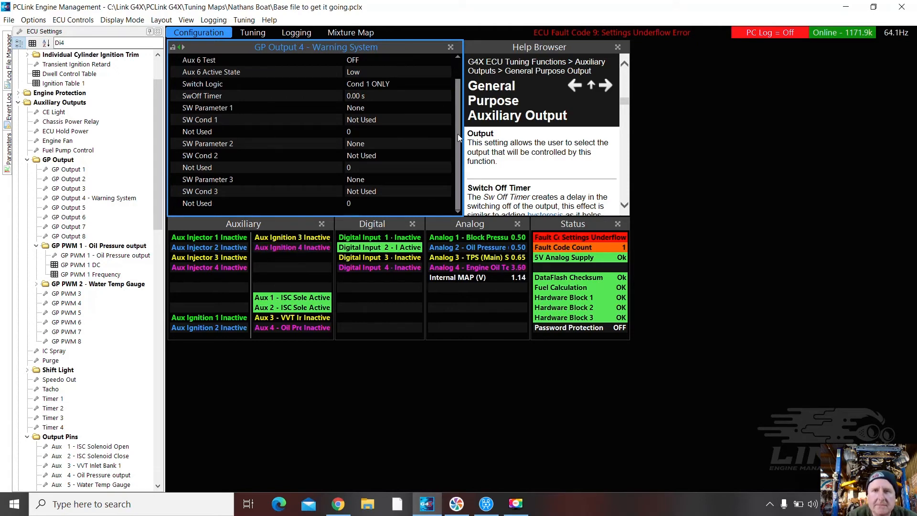
scroll(458, 138, "up", 1)
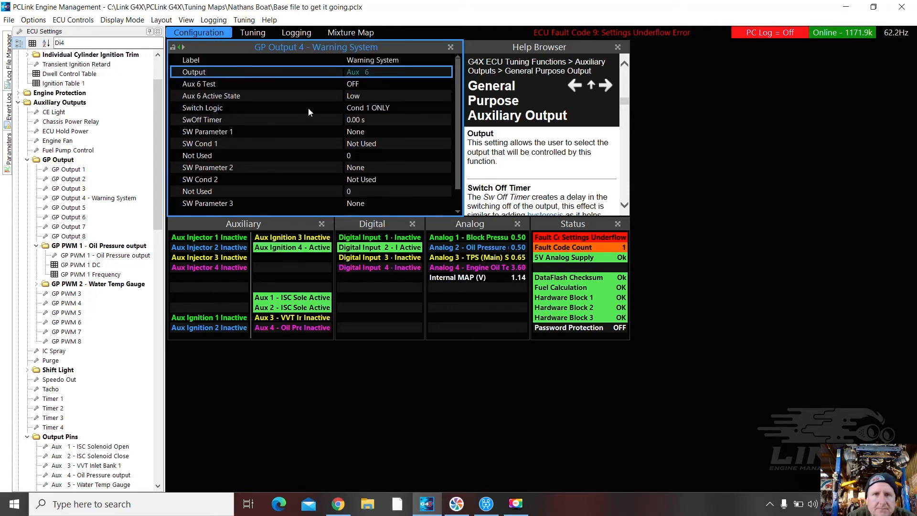
left_click(355, 109)
double_click(355, 109)
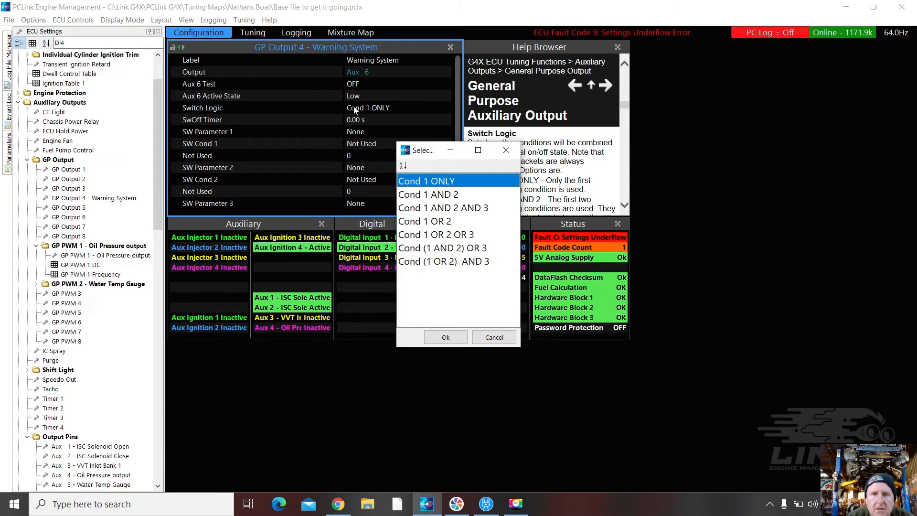
left_click(453, 262)
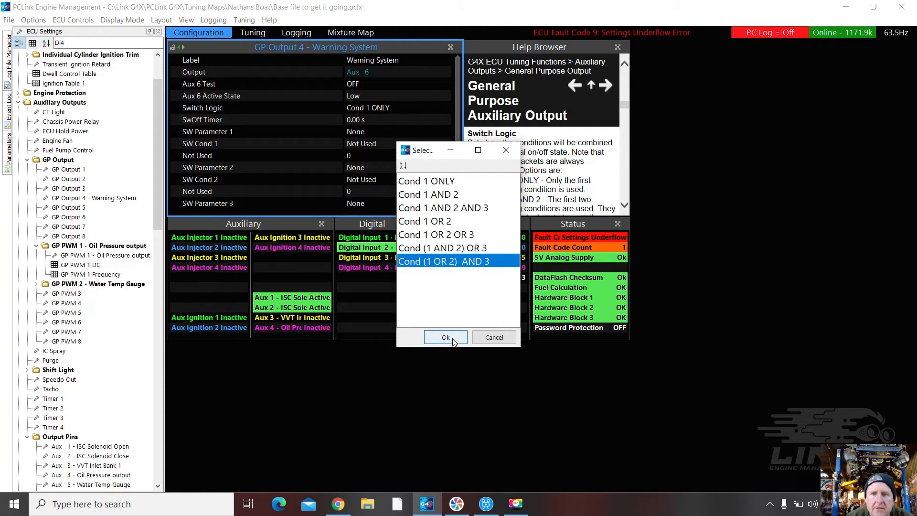
left_click(446, 337)
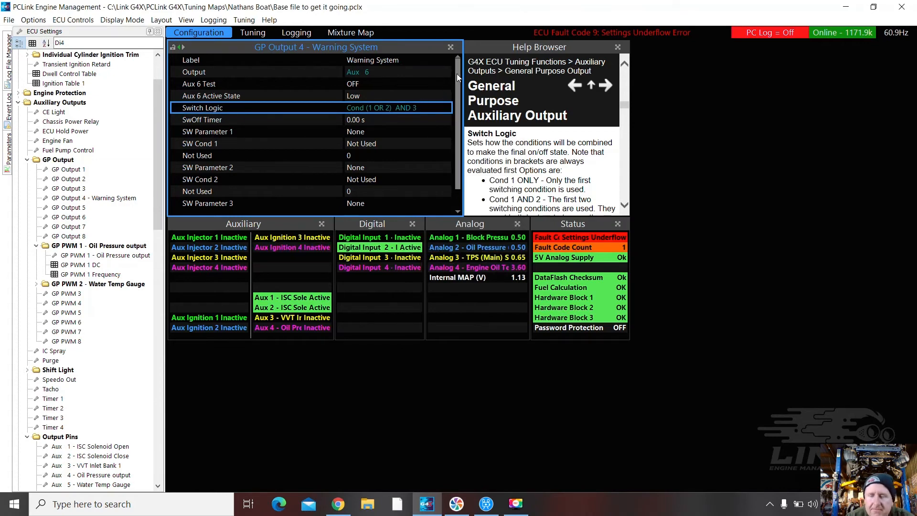
- Set SW Cond 3 of the Warning System output to ">"
left_click_drag(457, 74, 454, 102)
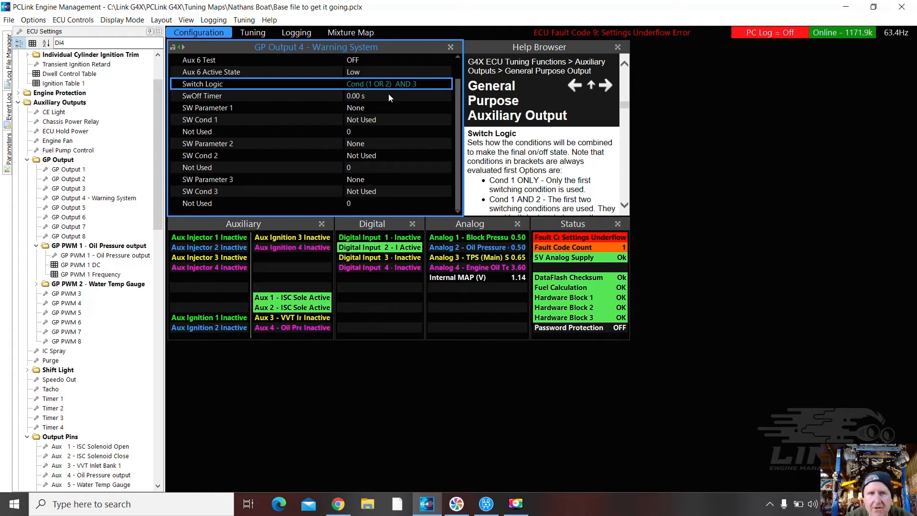
left_click(351, 192)
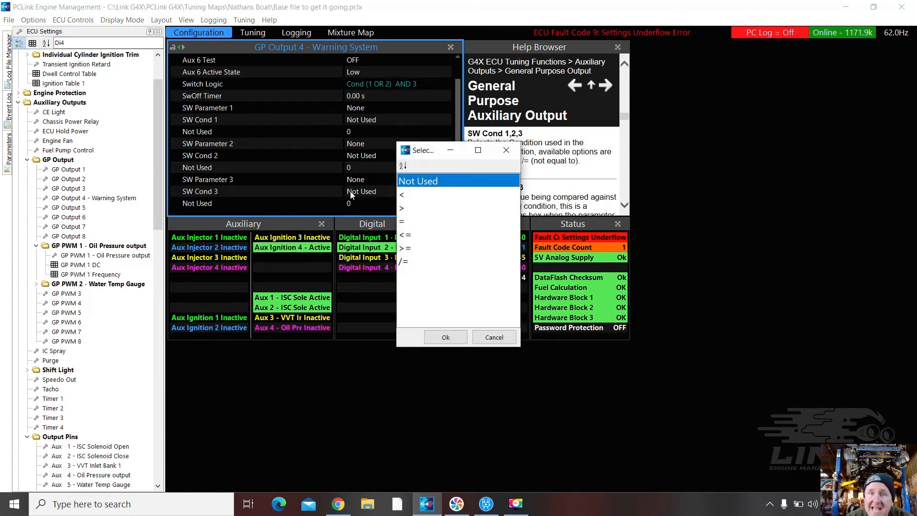
left_click(404, 209)
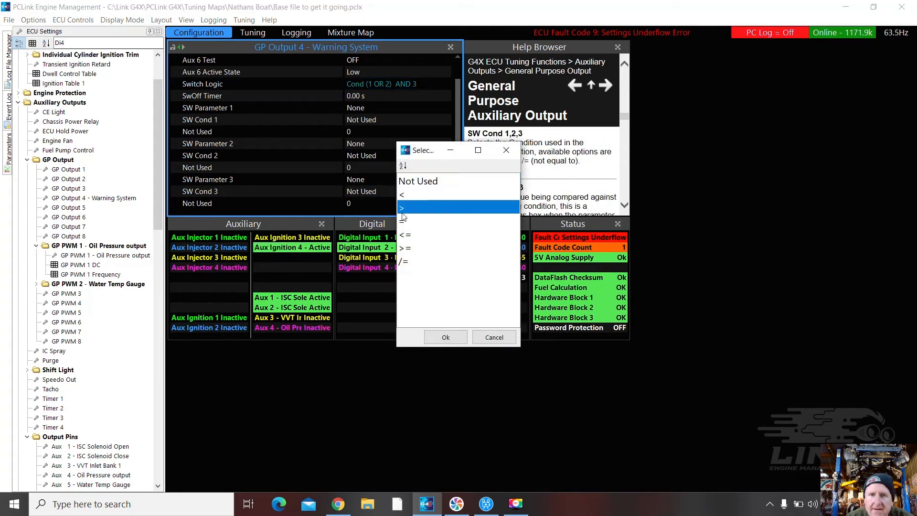
left_click(438, 337)
- Set SW Parameter 3 of the Warning System output to Engine Speed from the Triggers parameters
left_click(354, 180)
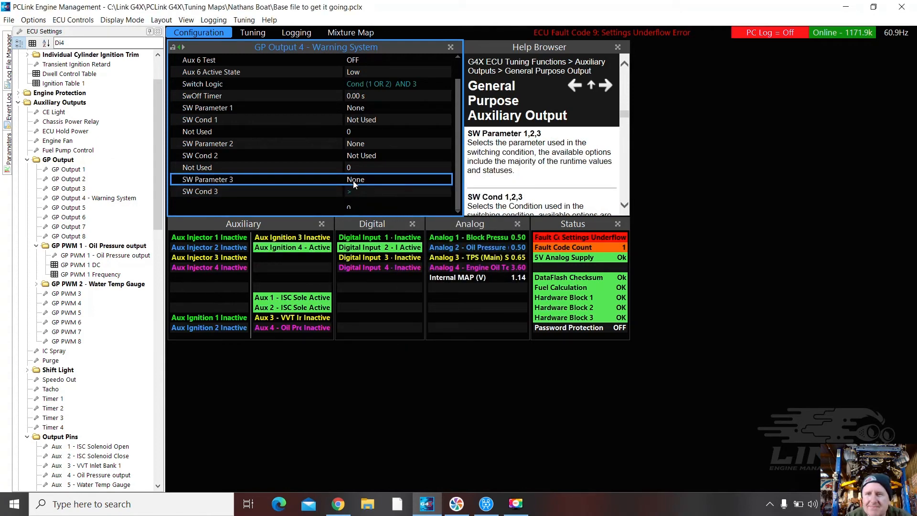
double_click(353, 182)
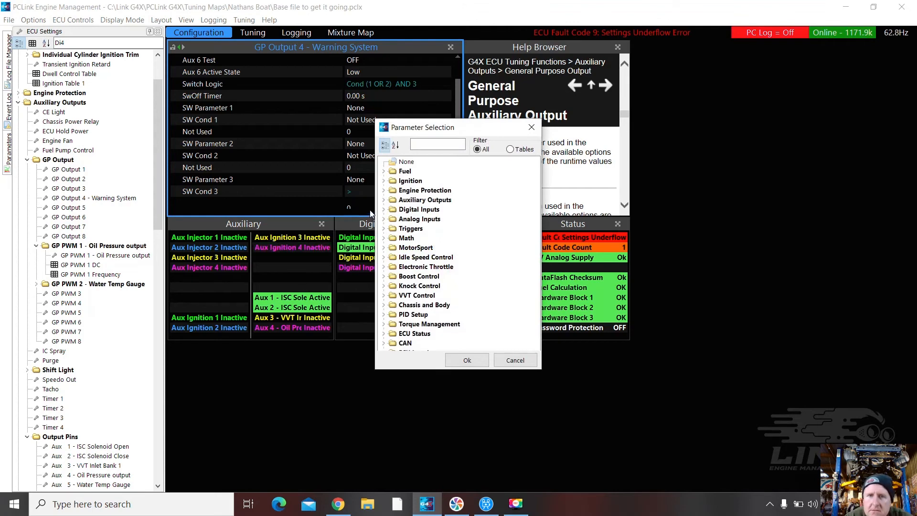
left_click(383, 228)
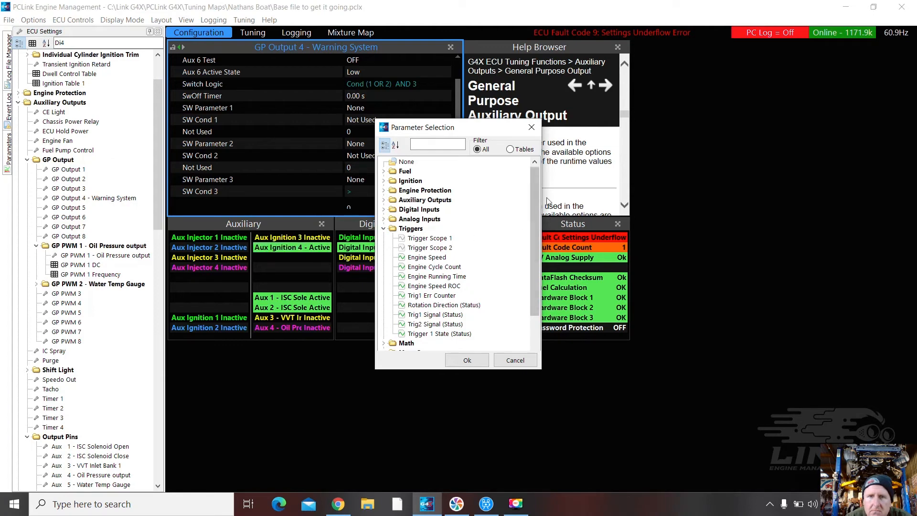
scroll(534, 204, "down", 1)
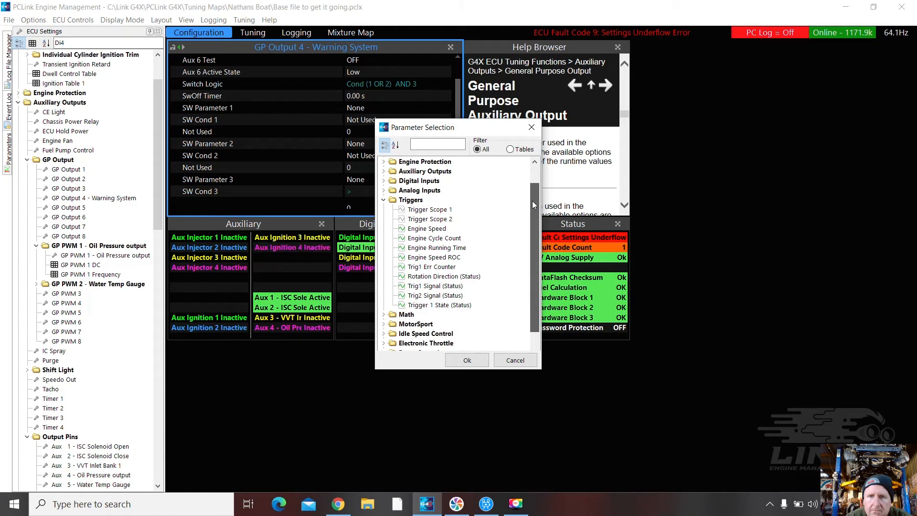
scroll(532, 199, "up", 1)
left_click(439, 239)
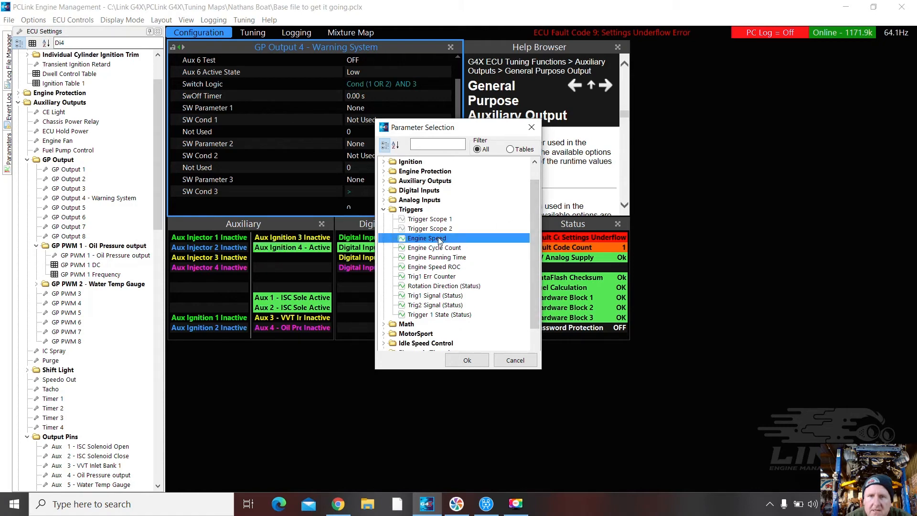
left_click(465, 361)
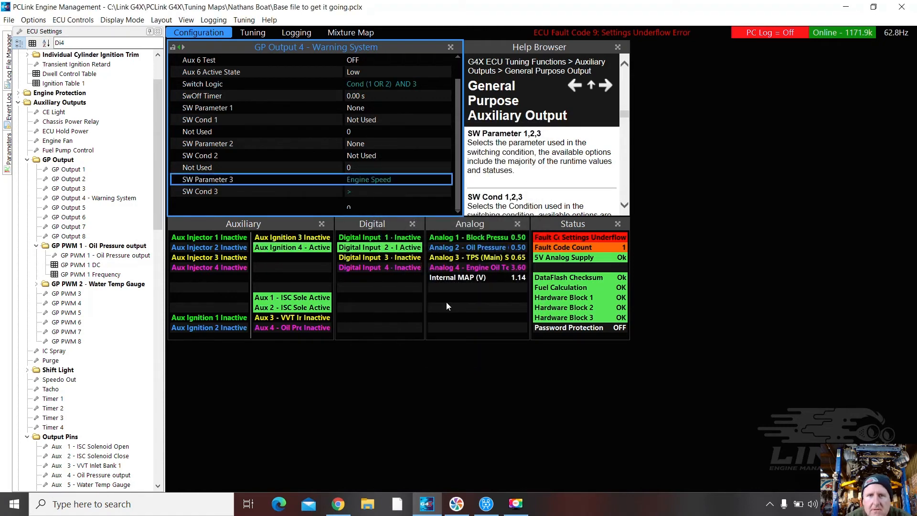
- Set the Engine Speed threshold of the Warning System's third switching condition to 50 RPM
left_click(351, 204)
double_click(351, 204)
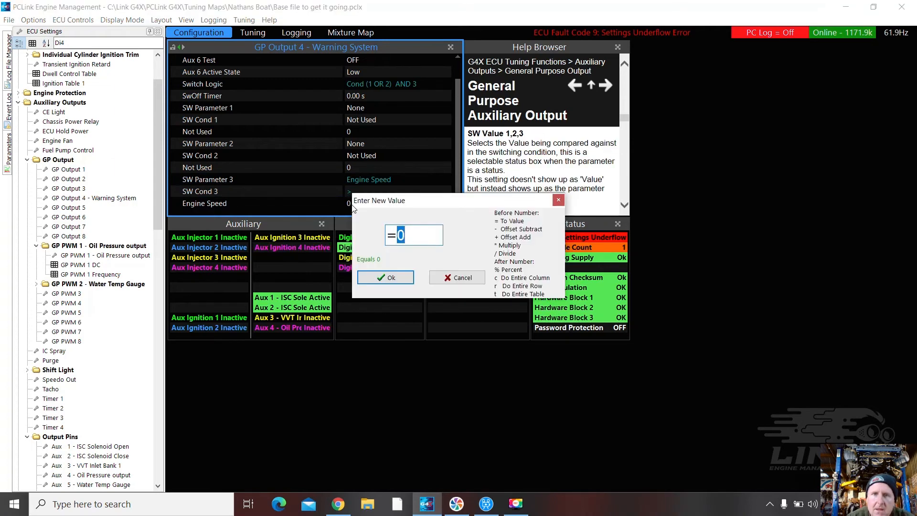
type("50")
key("Return")
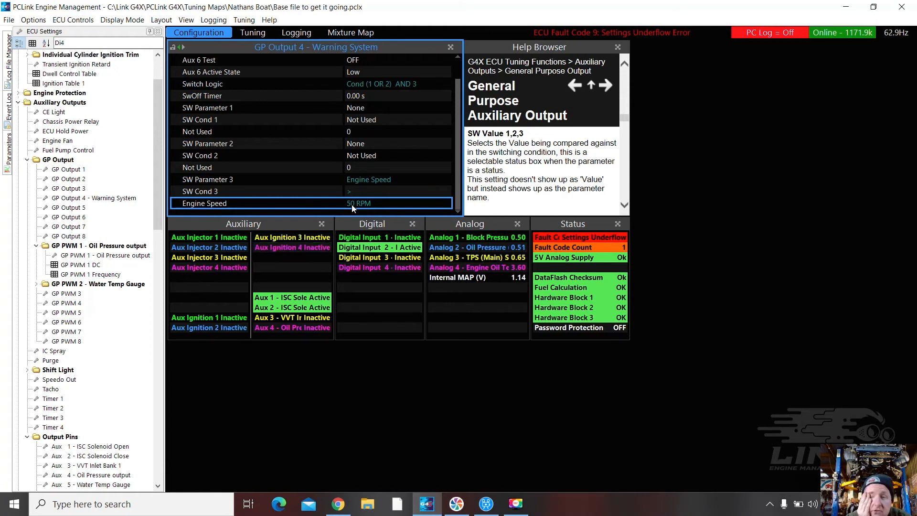
- Set the Engine Speed threshold of the Warning System's third switching condition to 600 RPM
double_click(351, 204)
type("600")
key("Return")
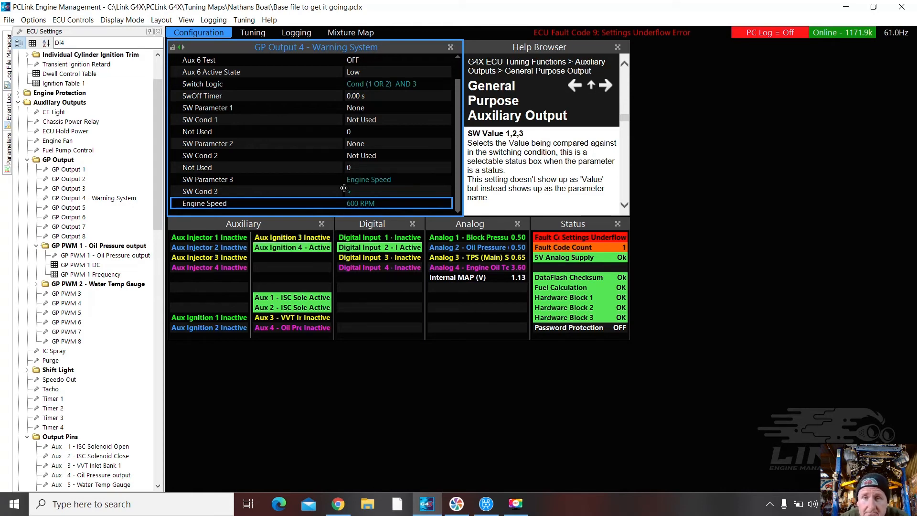
- Set SW Parameter 1 of the Warning System output to Oil Pressure from the Analog Inputs parameters
left_click(358, 108)
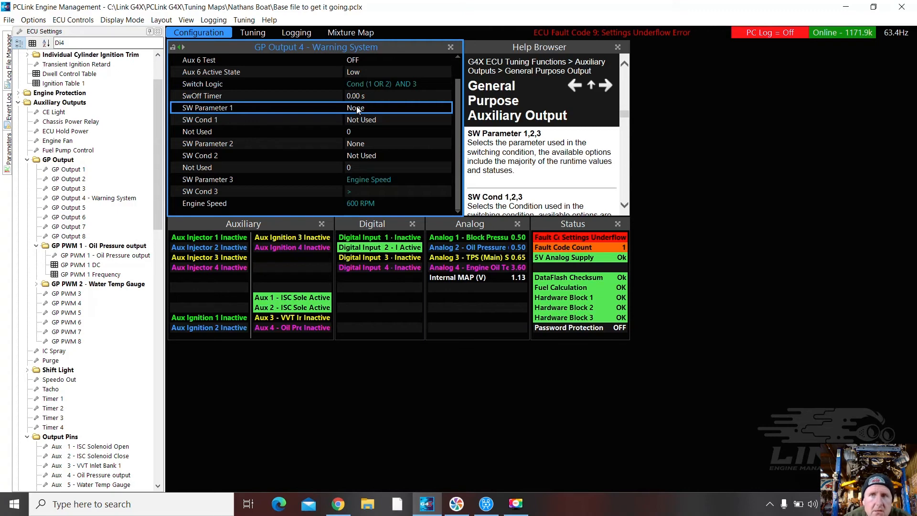
left_click(357, 107)
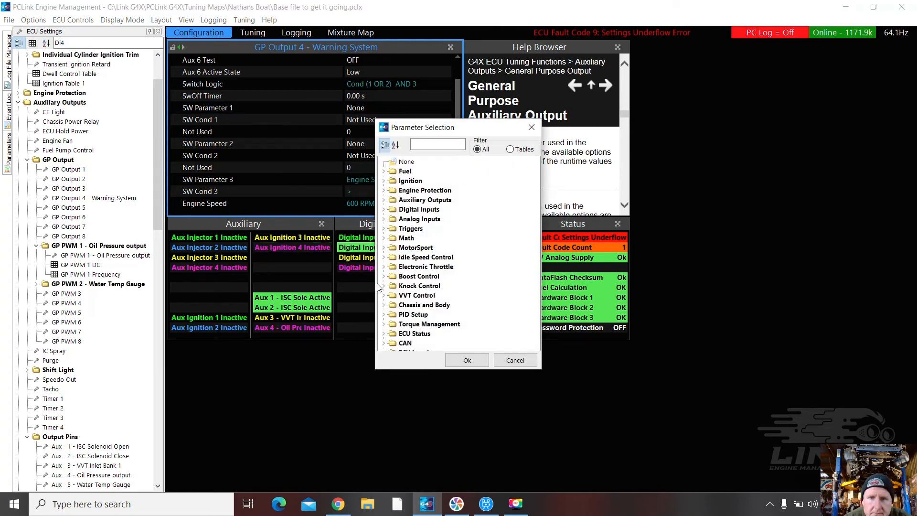
left_click(385, 220)
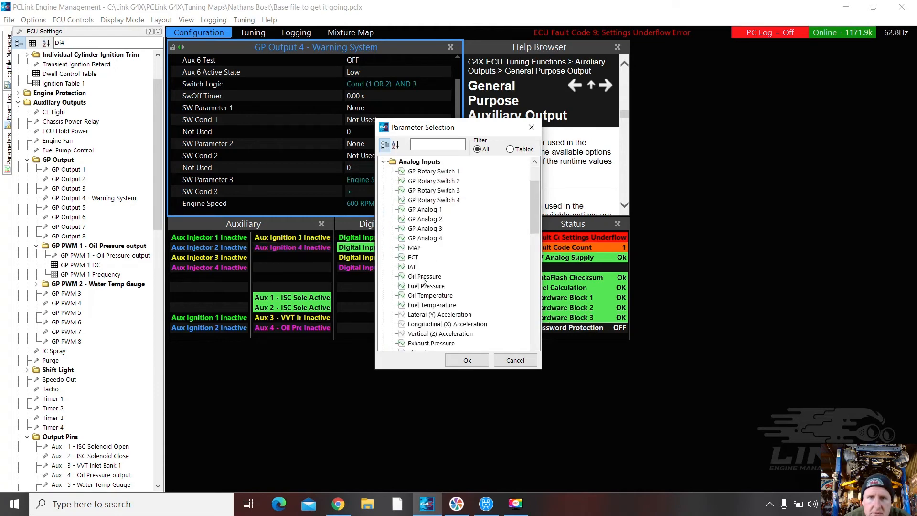
left_click(423, 277)
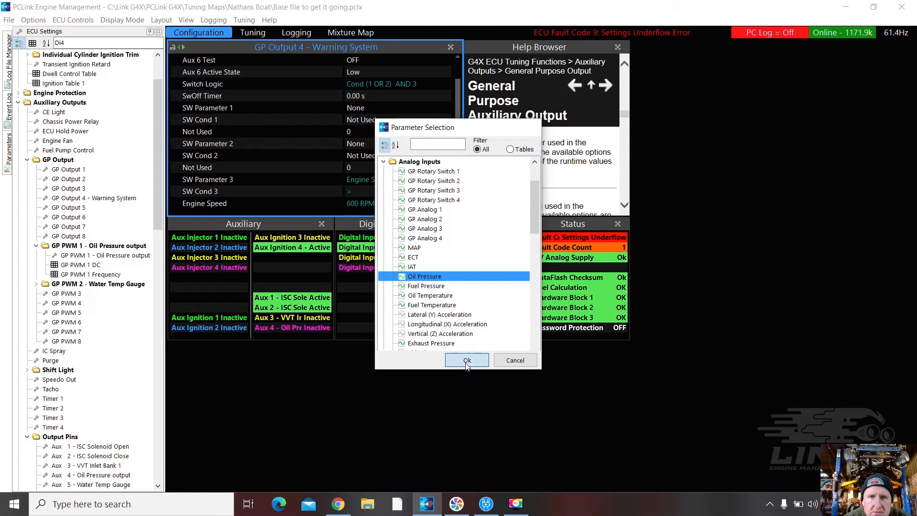
left_click(467, 361)
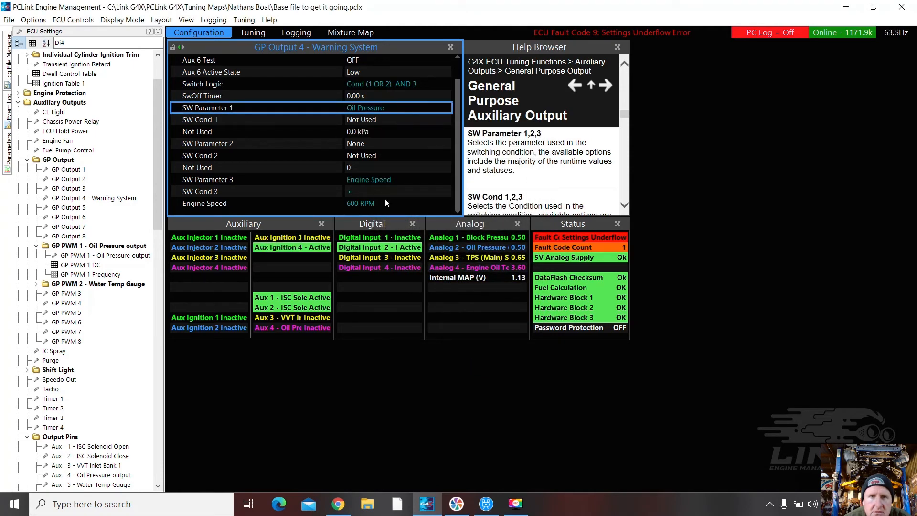
- Set SW Cond 1 of the Warning System output to "<" with an Oil Pressure threshold of 50 kPa
double_click(361, 120)
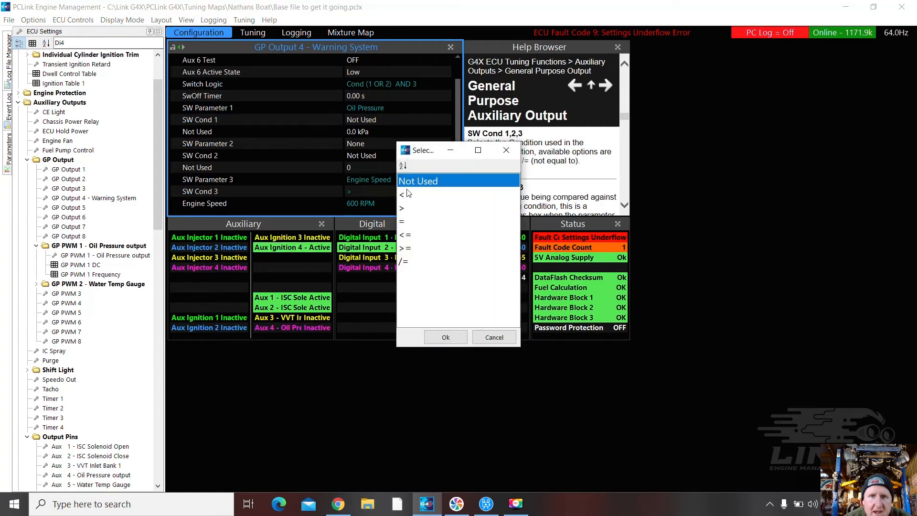
left_click(402, 196)
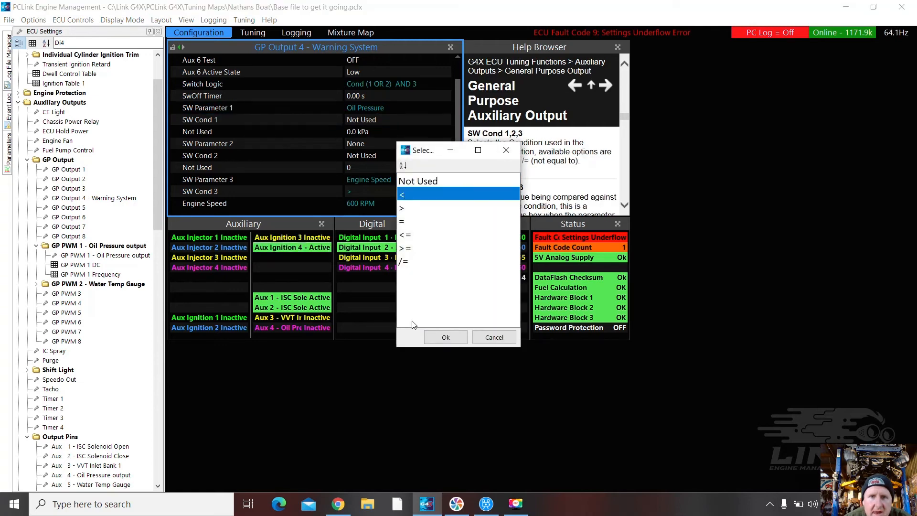
left_click(445, 337)
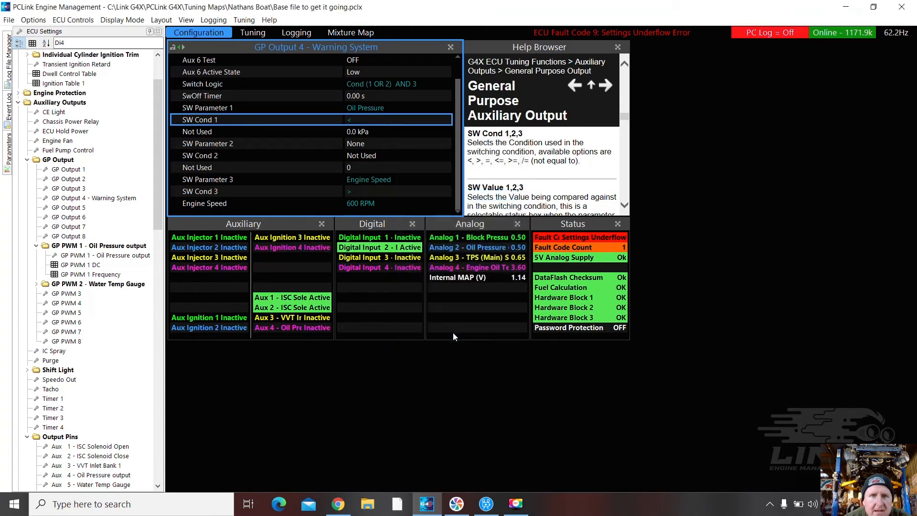
double_click(357, 132)
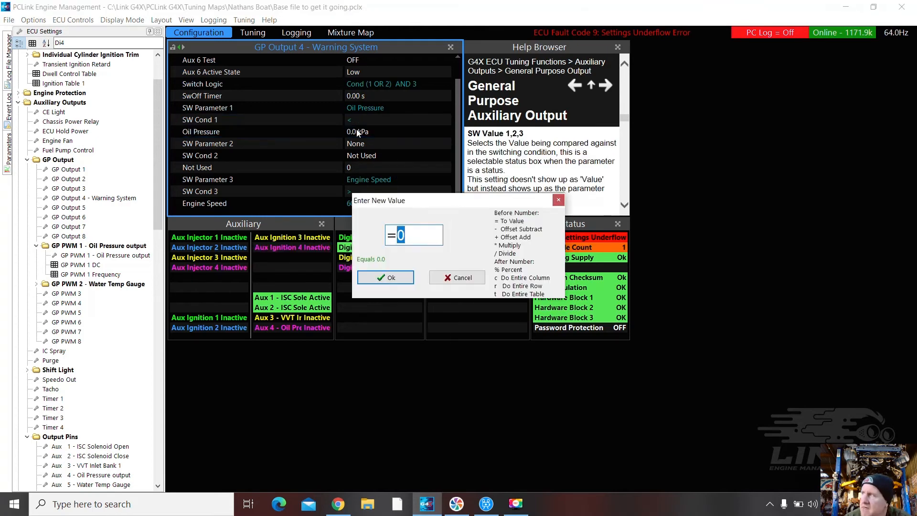
type("50")
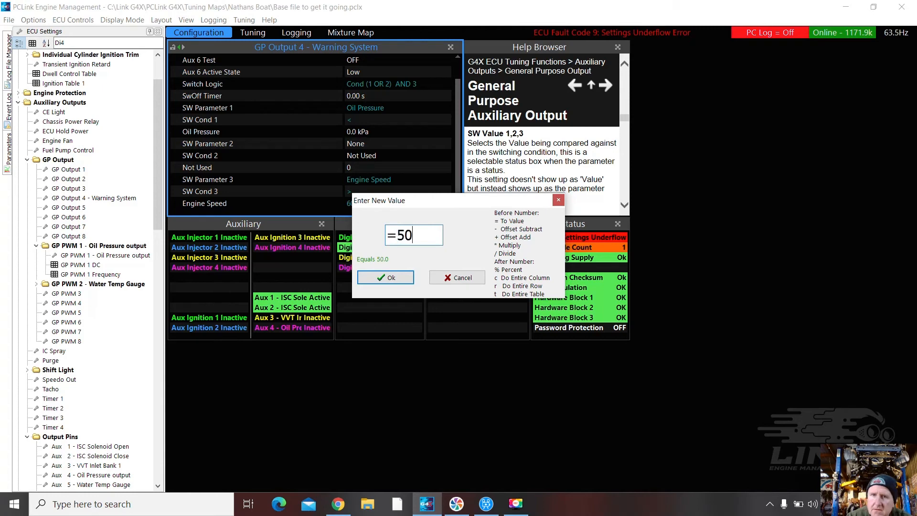
key("Return")
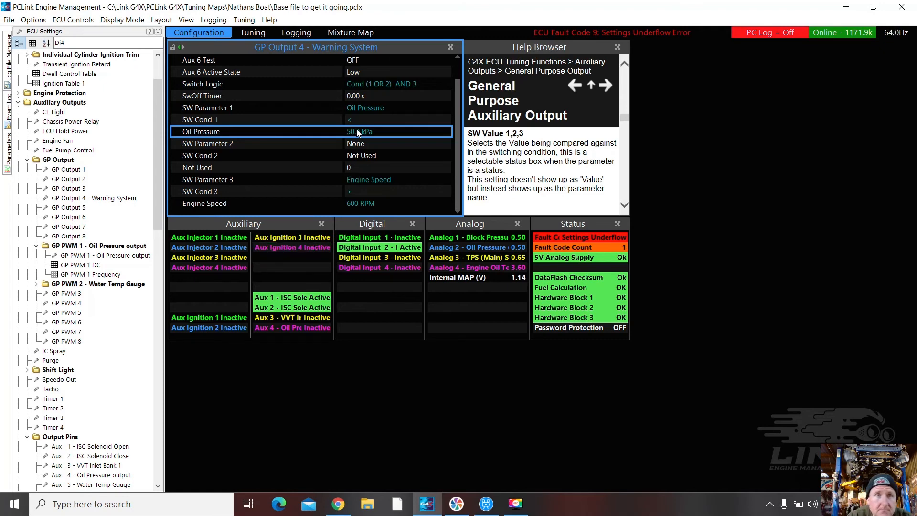
- Set SW Parameter 2 of the Warning System output to ECT from the Analog Inputs parameters
left_click(359, 145)
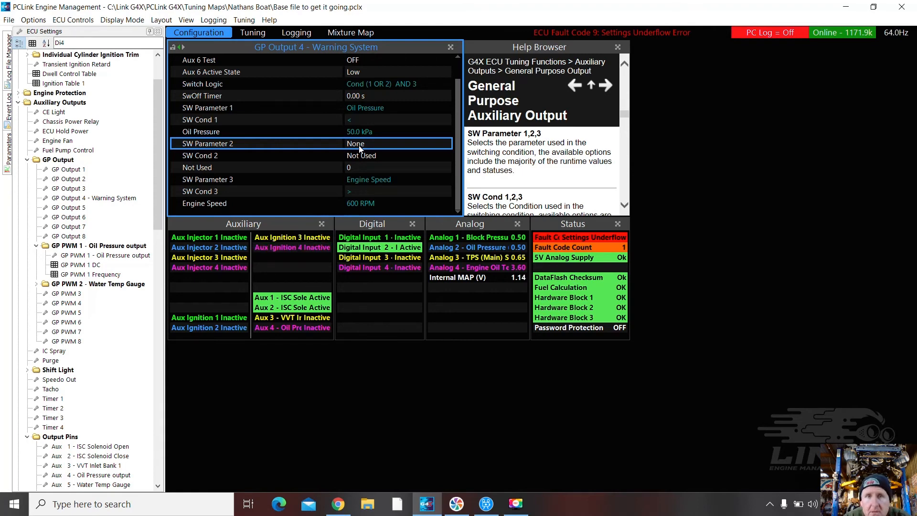
double_click(359, 147)
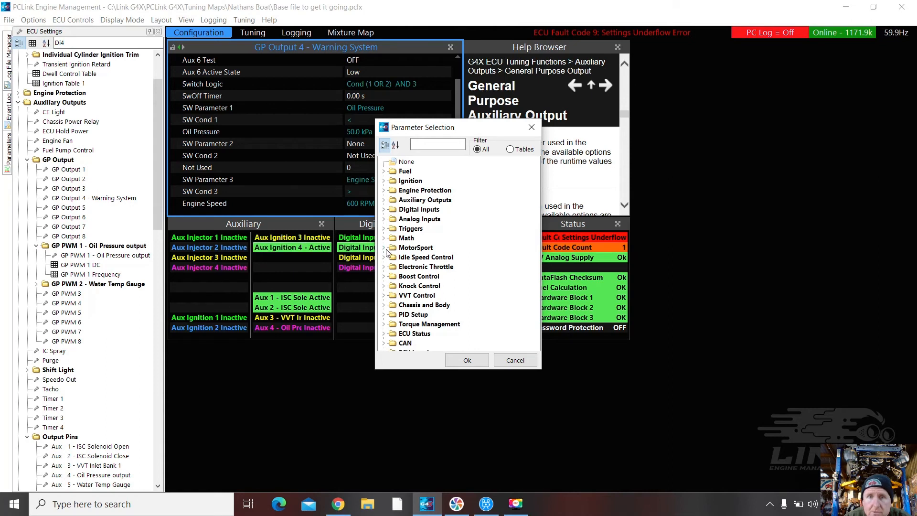
left_click(385, 220)
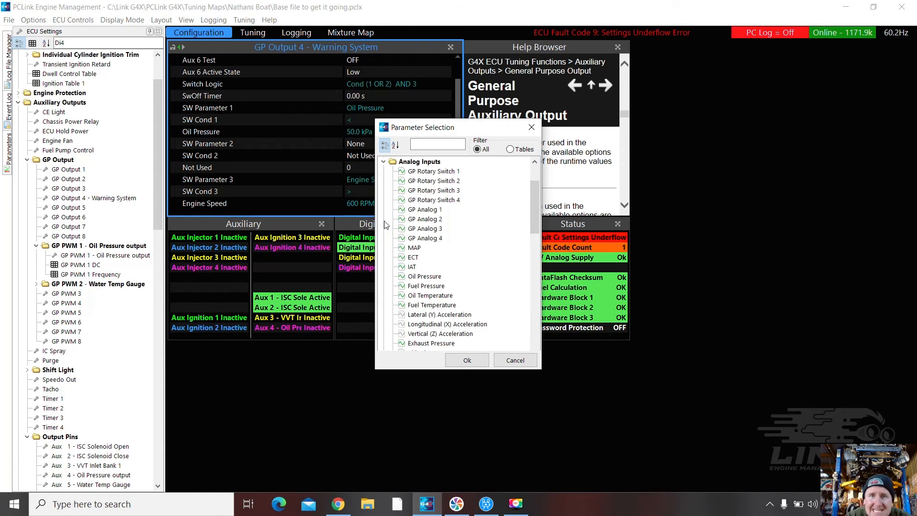
left_click(411, 257)
left_click(463, 360)
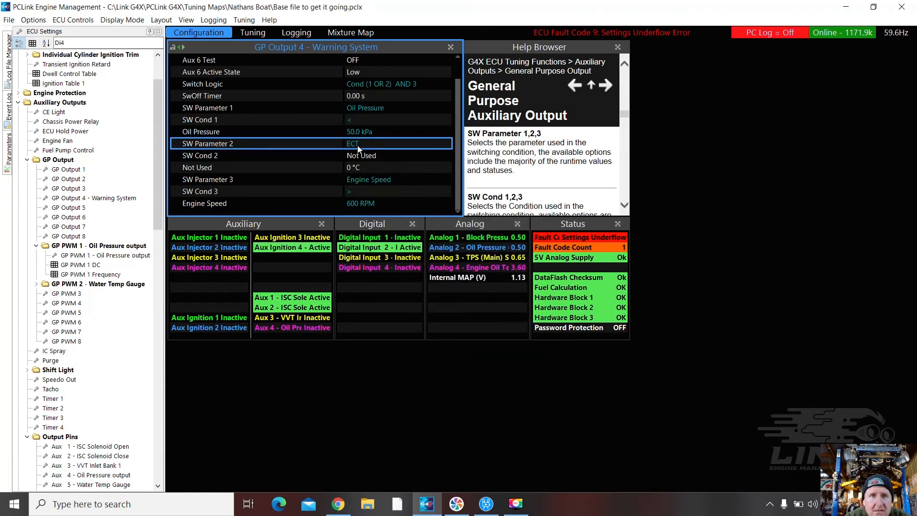
- Set SW Cond 2 of the Warning System output to ">" with an ECT threshold of 104 °C
double_click(354, 158)
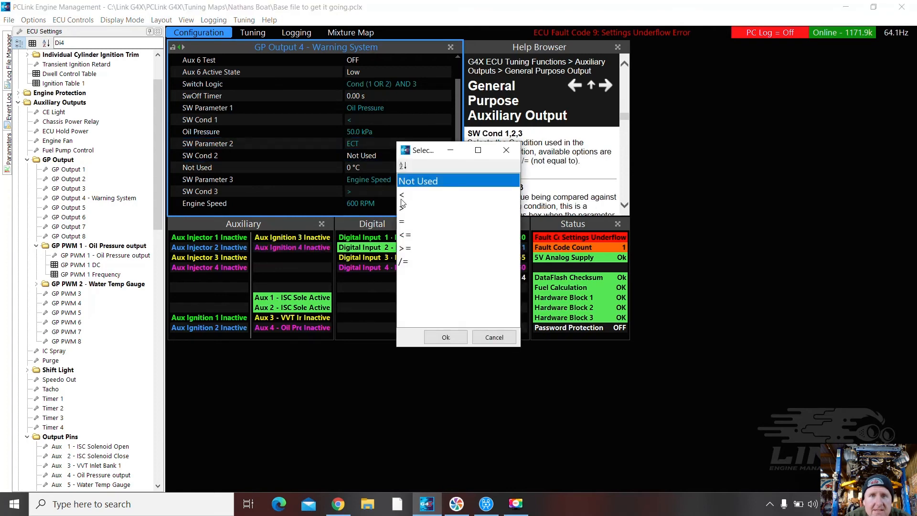
left_click(403, 210)
left_click(442, 338)
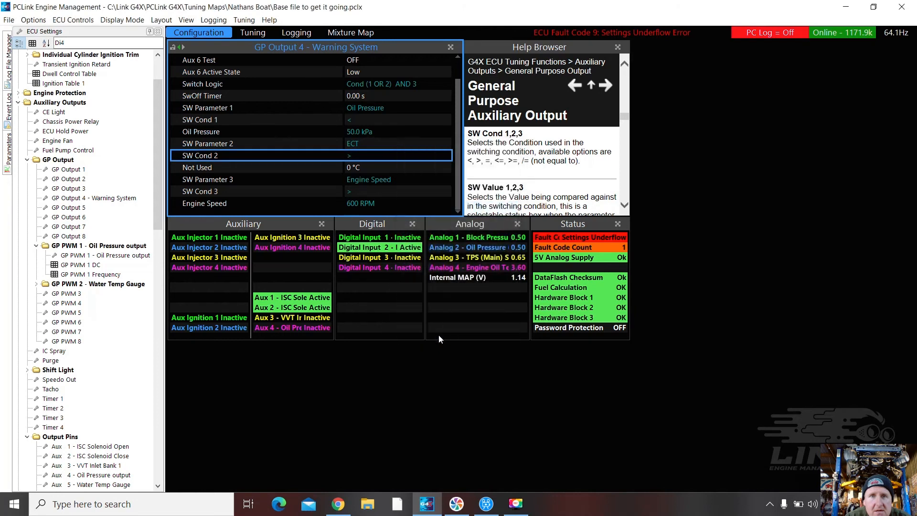
double_click(351, 168)
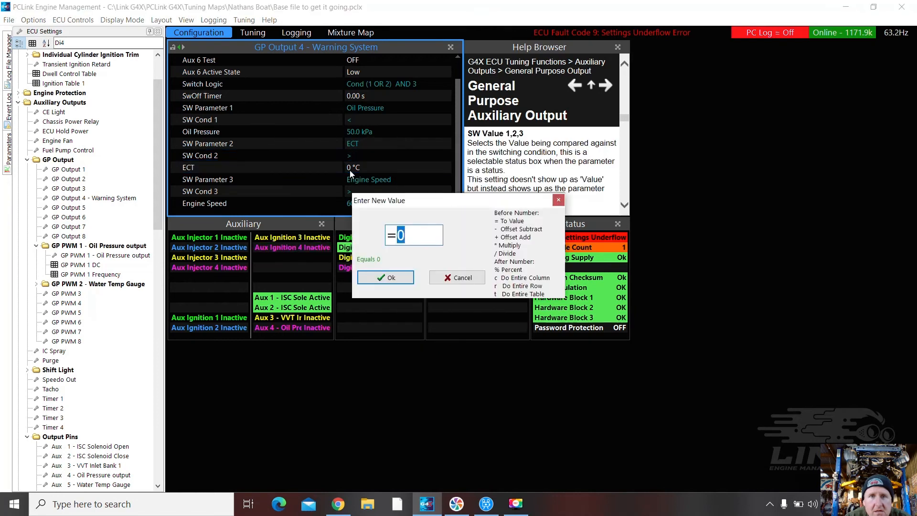
type("10")
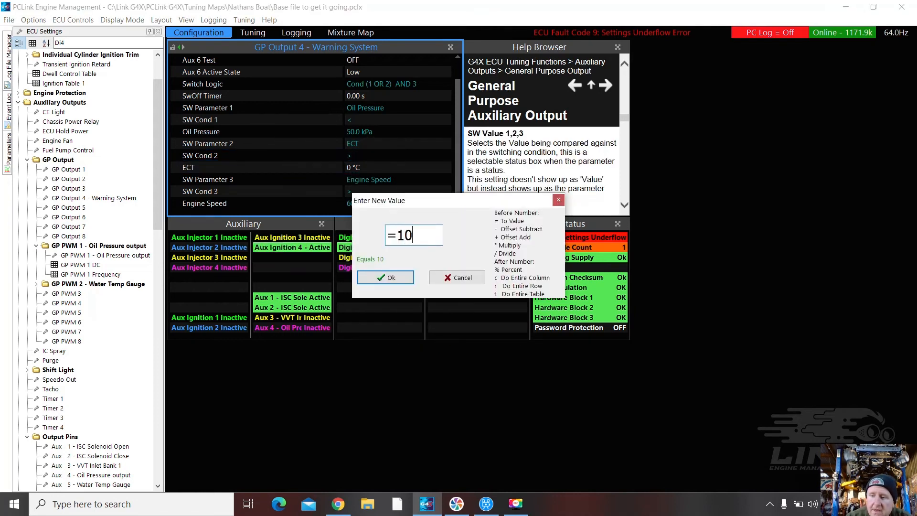
type("4")
key("Return")
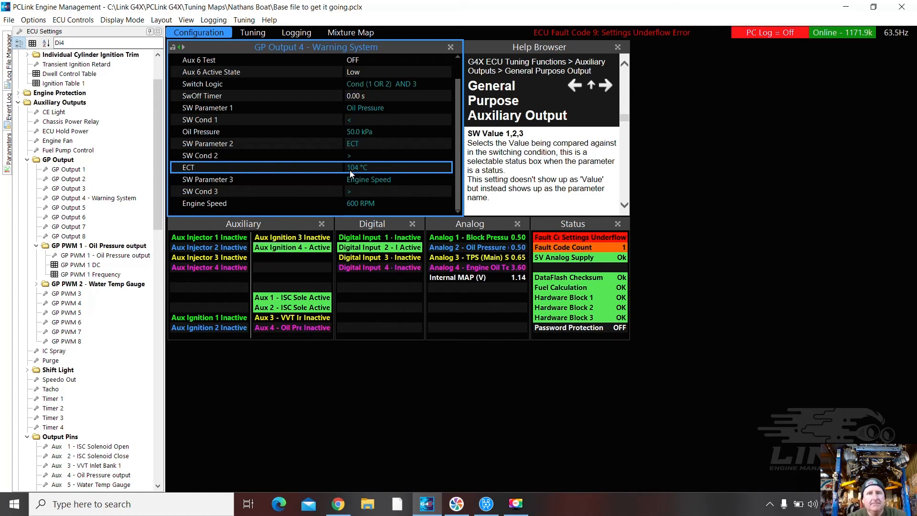
- Store the warning output settings to the ECU and clear all fault codes stored in it
left_click(72, 20)
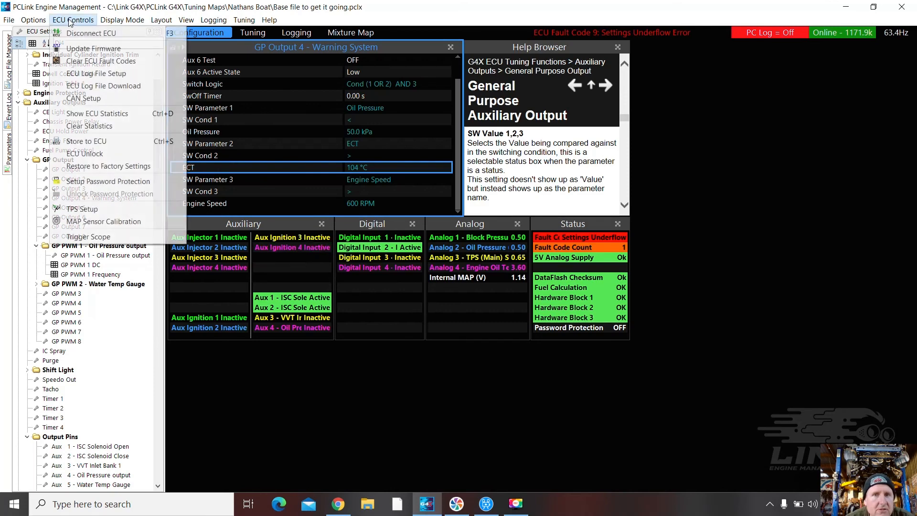
left_click(102, 141)
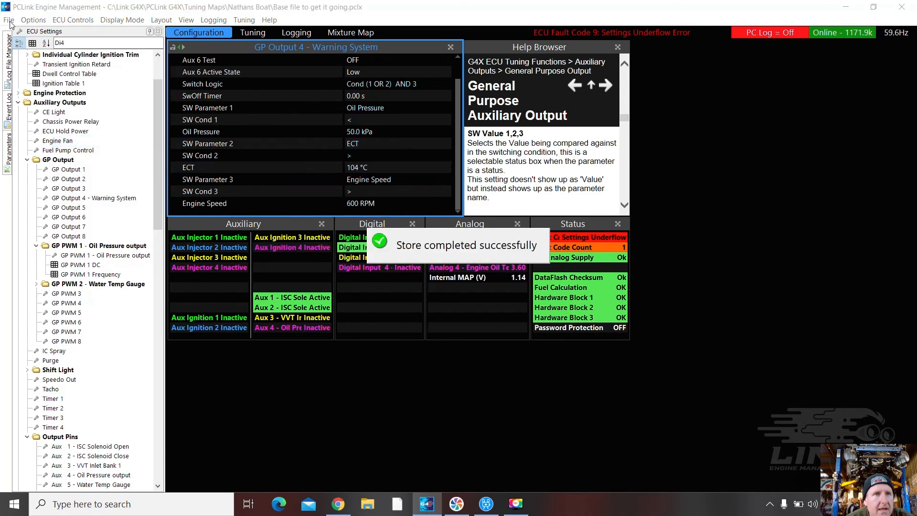
left_click(73, 21)
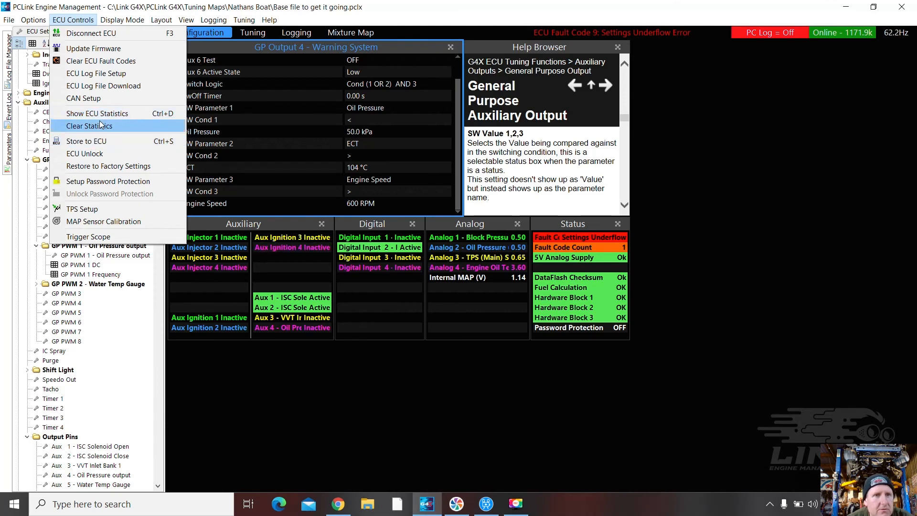
left_click(123, 61)
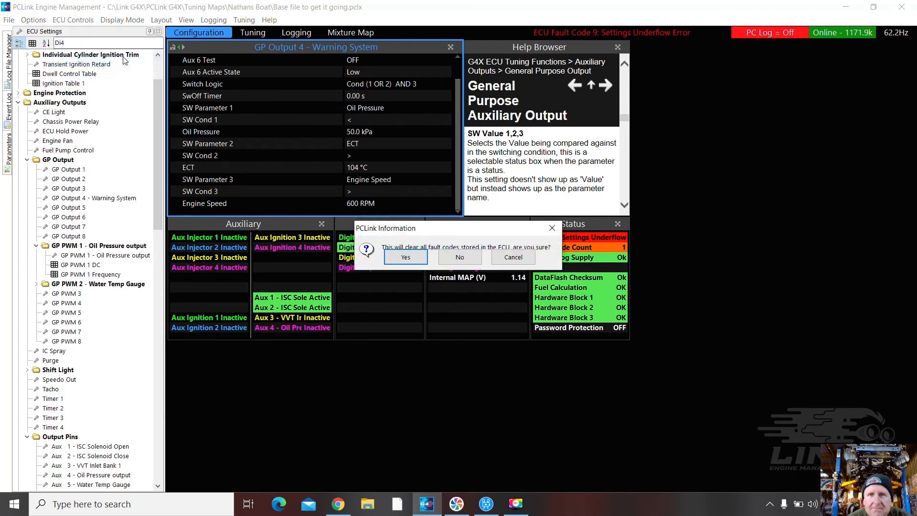
left_click(400, 259)
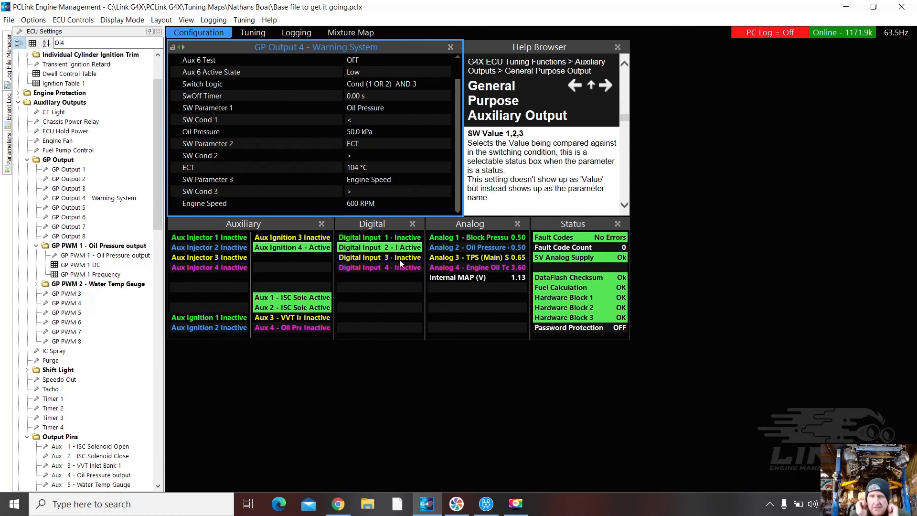
- Store the configuration to the ECU again and save the tuning map under its existing file name
left_click(52, 19)
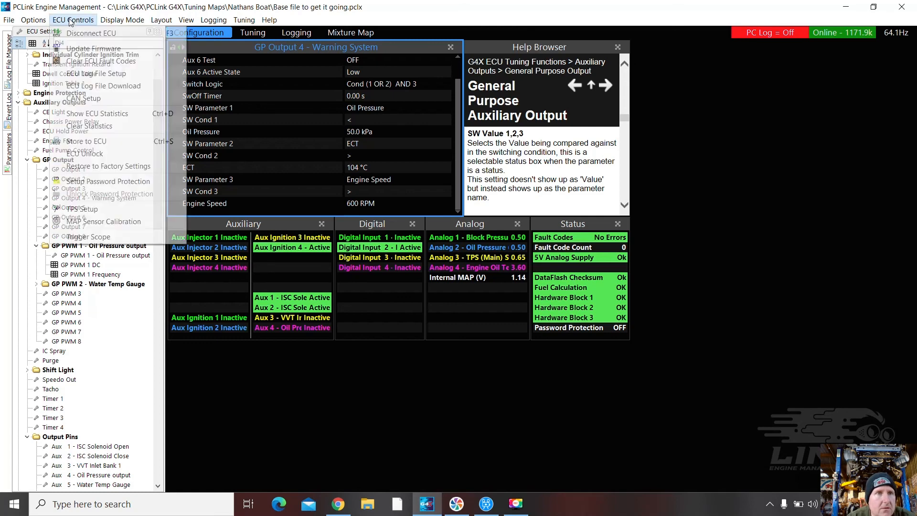
left_click(90, 142)
left_click(9, 19)
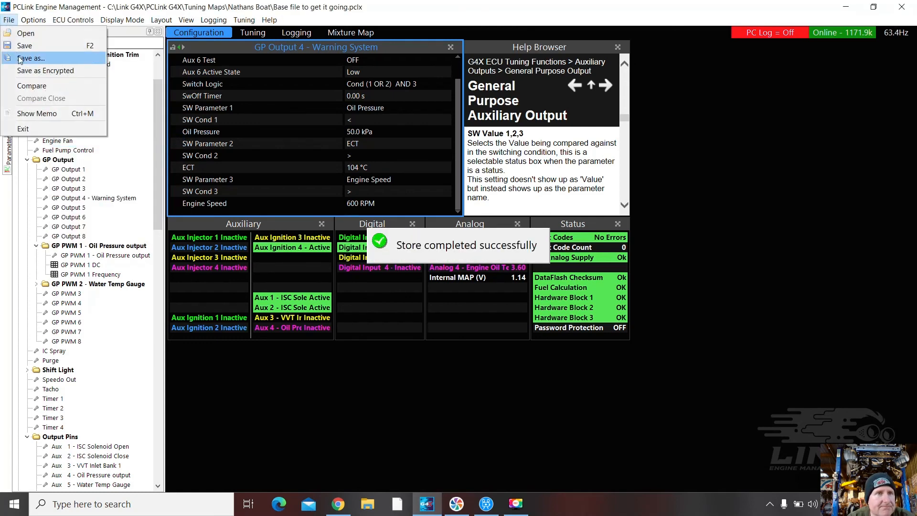
left_click(30, 45)
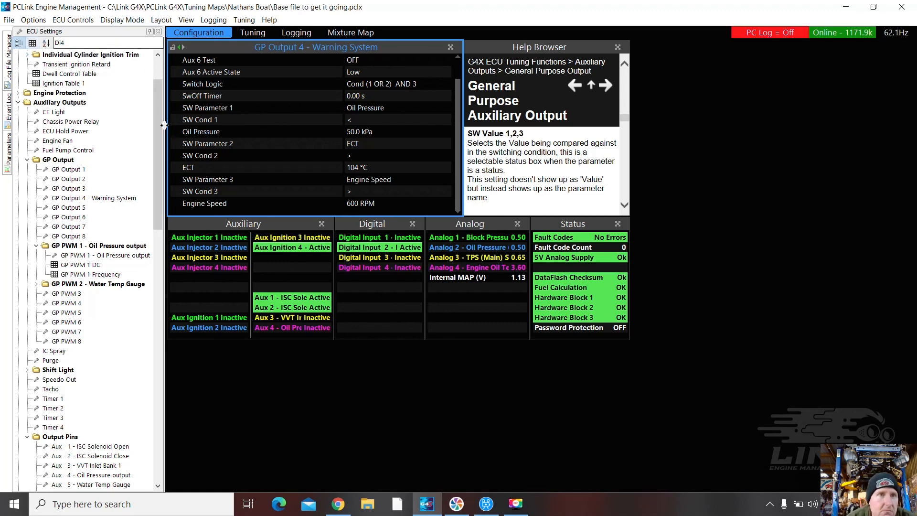
- Open the Fuel Main settings under Fuel Setup and review the injection and fuel equation options
left_click_drag(159, 96, 157, 56)
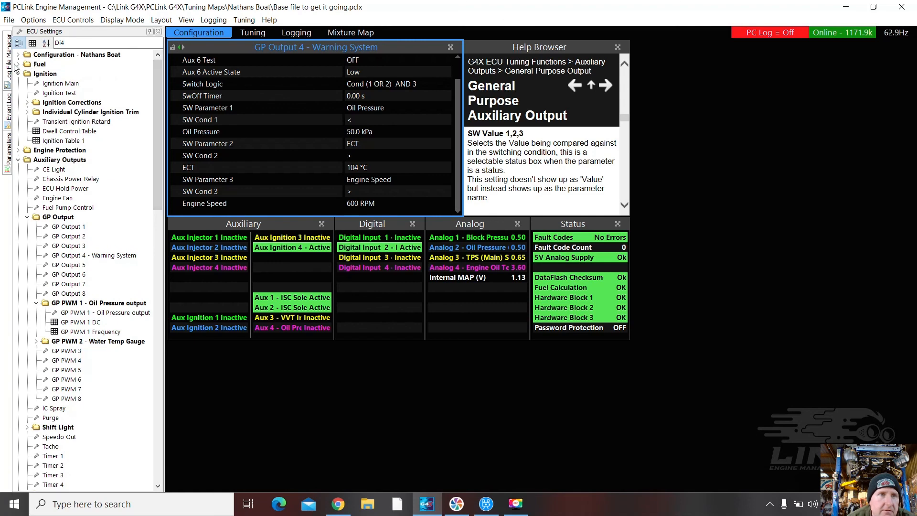
double_click(31, 66)
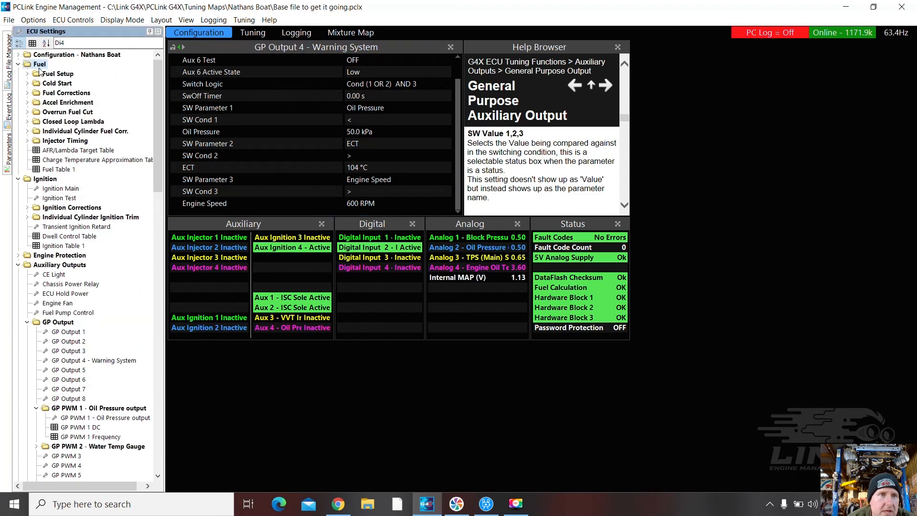
double_click(48, 74)
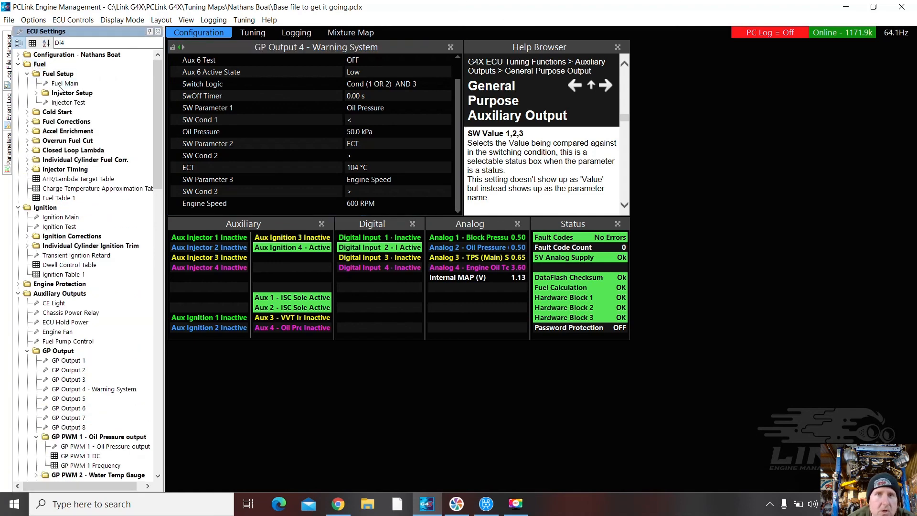
double_click(60, 86)
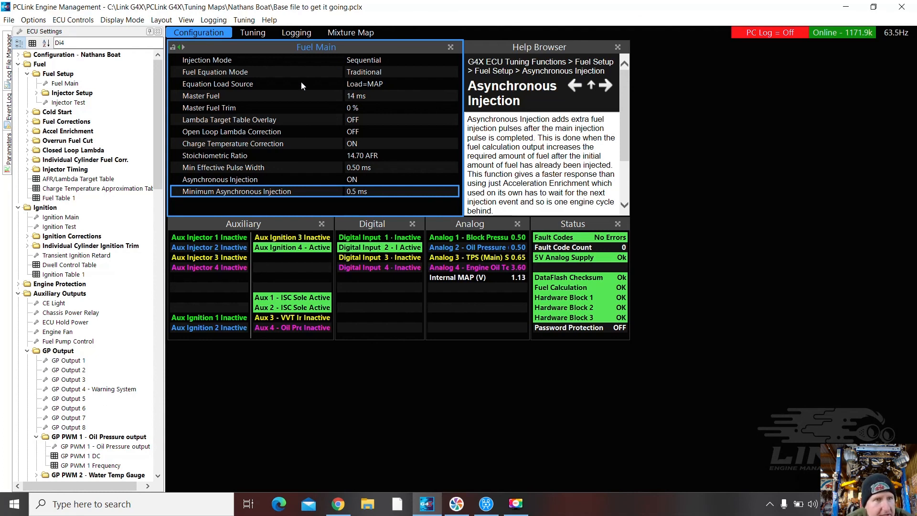
- Review the Output Pins assignments under Auxiliary Outputs
left_click_drag(158, 77, 159, 200)
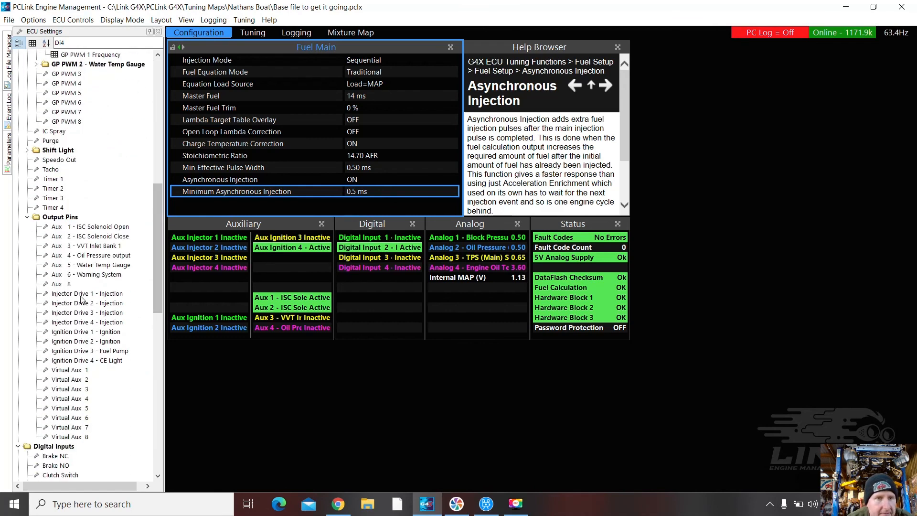